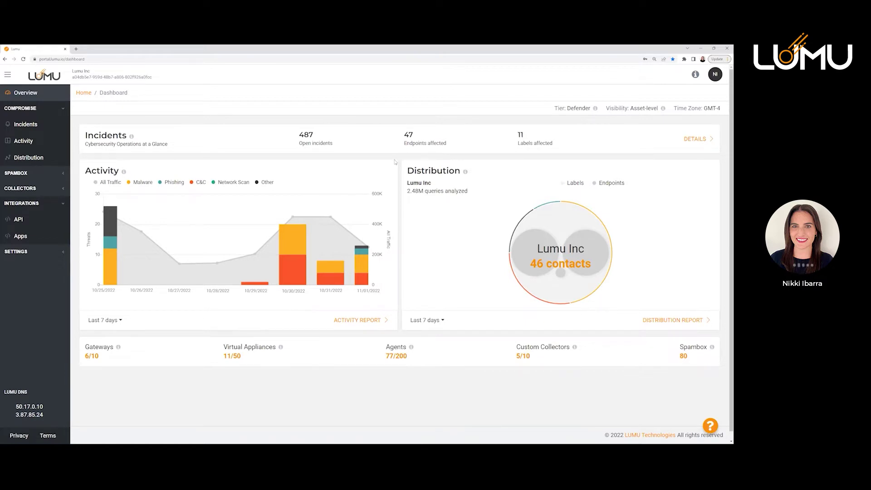
- Open the 104.156.63.145 incident from the Last month group of the Incidents list
{"action": "left_click", "coordinate": [29, 126]}
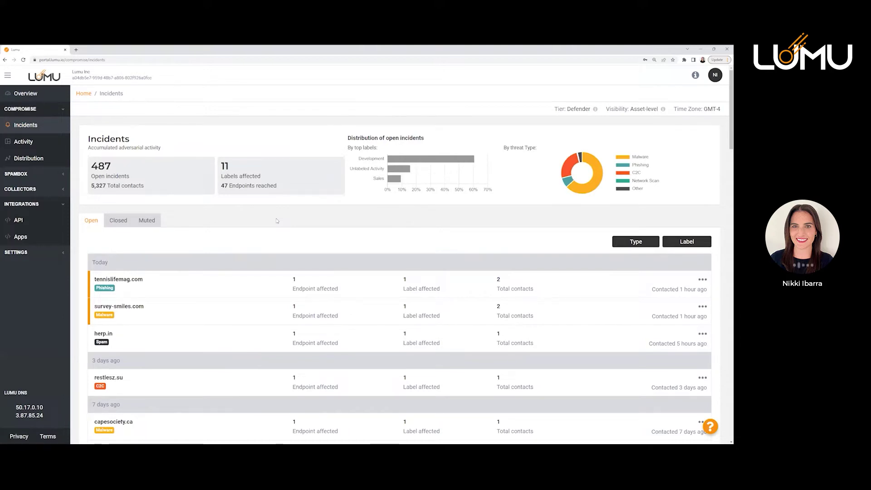
{"action": "scroll", "coordinate": [277, 221], "scroll_direction": "down", "scroll_amount": 2}
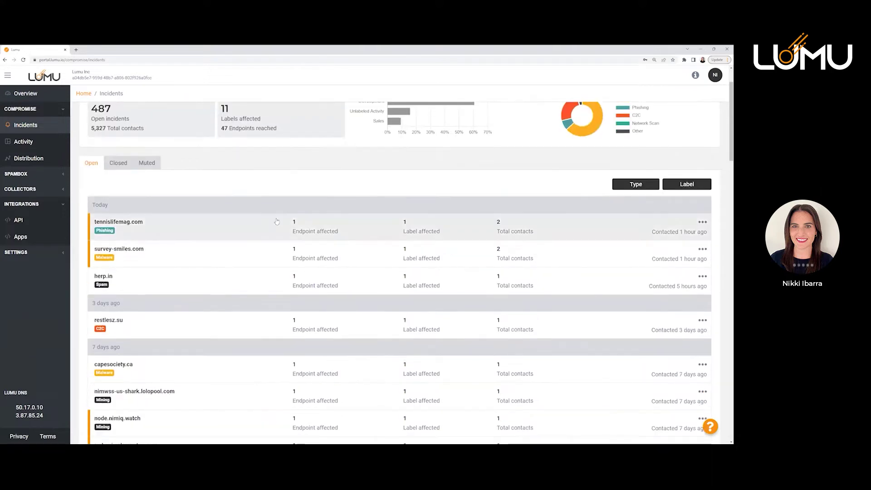
{"action": "scroll", "coordinate": [277, 221], "scroll_direction": "down", "scroll_amount": 5}
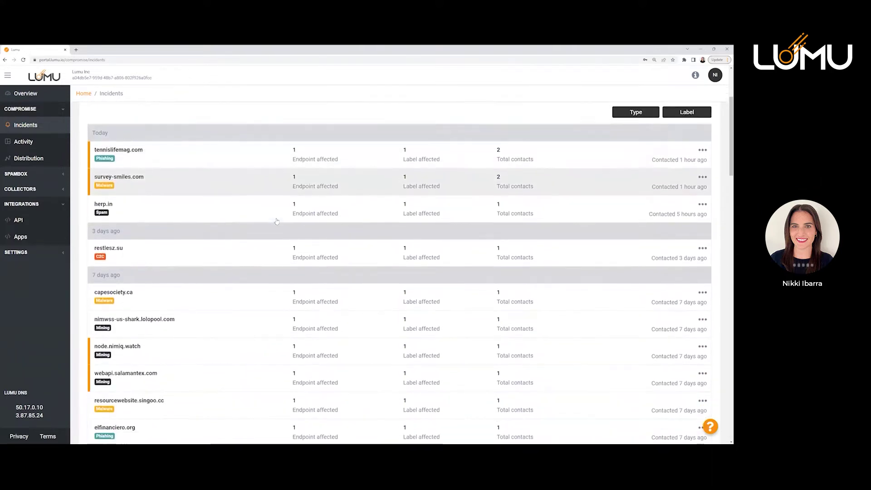
{"action": "scroll", "coordinate": [277, 222], "scroll_direction": "down", "scroll_amount": 15}
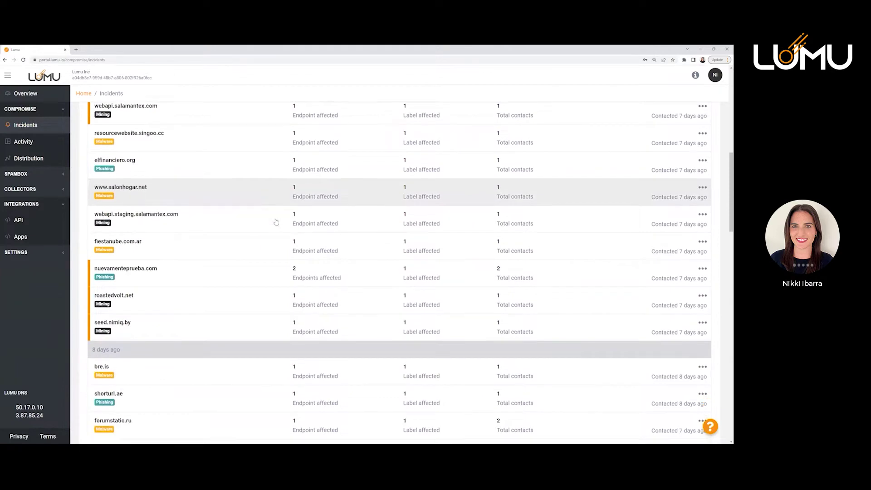
{"action": "scroll", "coordinate": [253, 307], "scroll_direction": "down", "scroll_amount": 1}
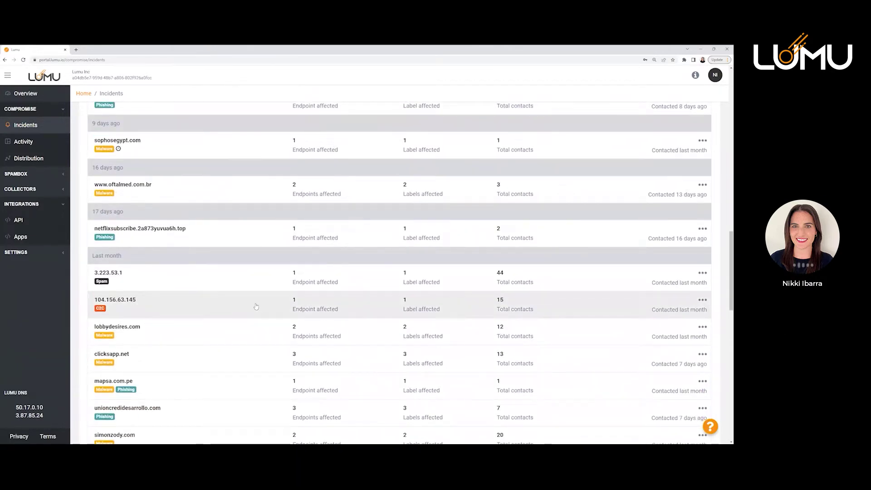
{"action": "left_click", "coordinate": [256, 307]}
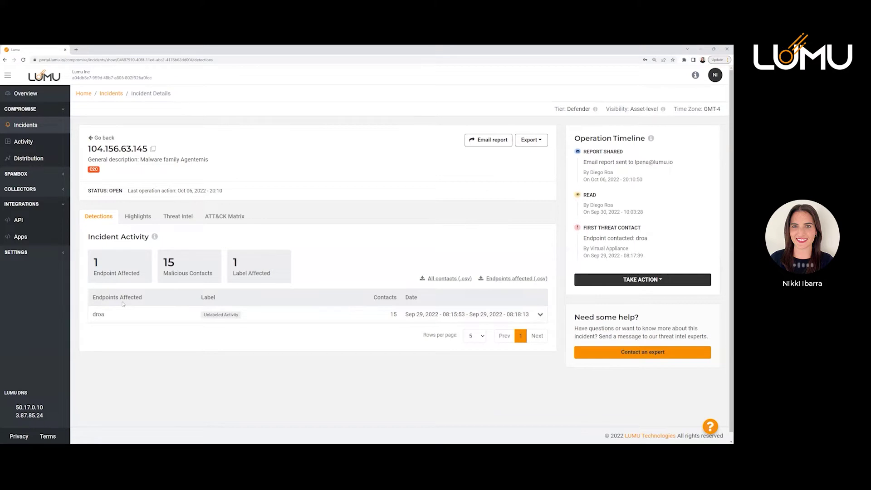
- Expand endpoint droa's Contacts panel on the Detections tab, showing contacts 1–5 of 15
{"action": "left_click", "coordinate": [314, 317]}
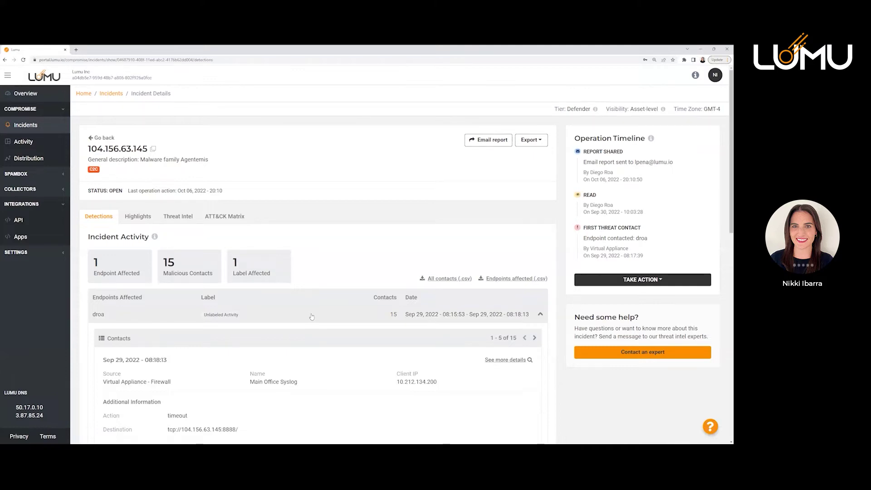
{"action": "scroll", "coordinate": [312, 316], "scroll_direction": "down", "scroll_amount": 2}
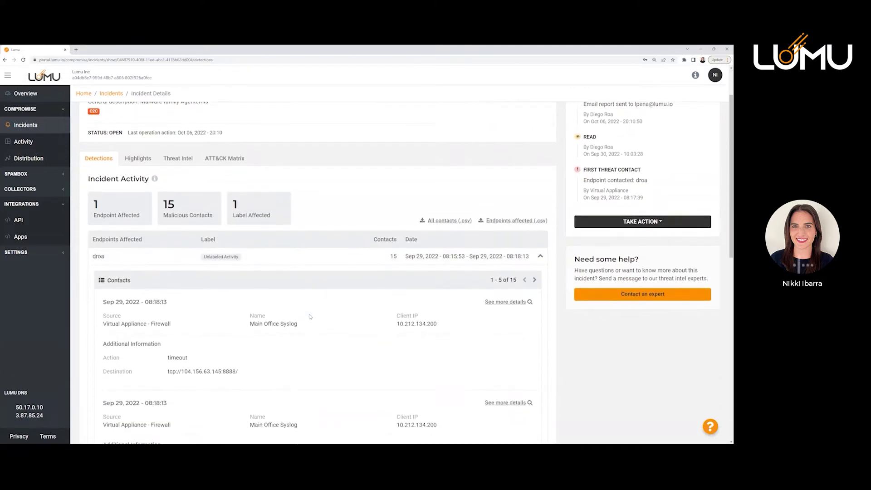
{"action": "scroll", "coordinate": [310, 317], "scroll_direction": "down", "scroll_amount": 4}
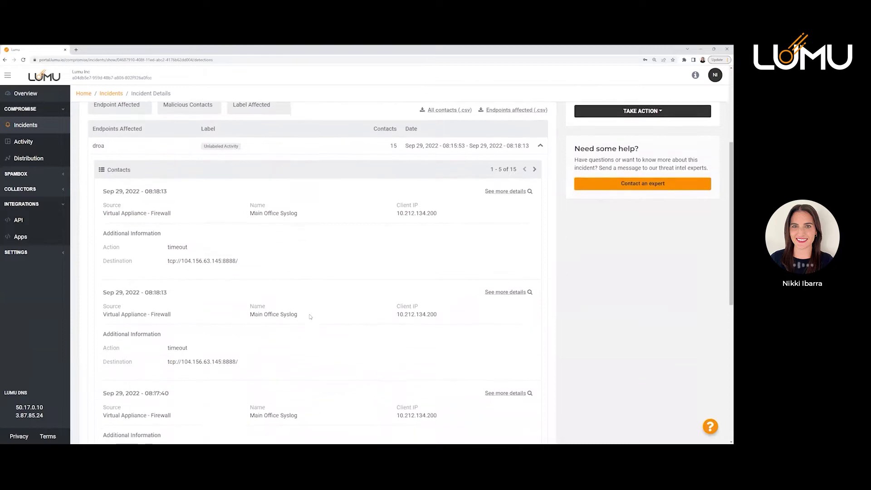
{"action": "scroll", "coordinate": [310, 316], "scroll_direction": "down", "scroll_amount": 1}
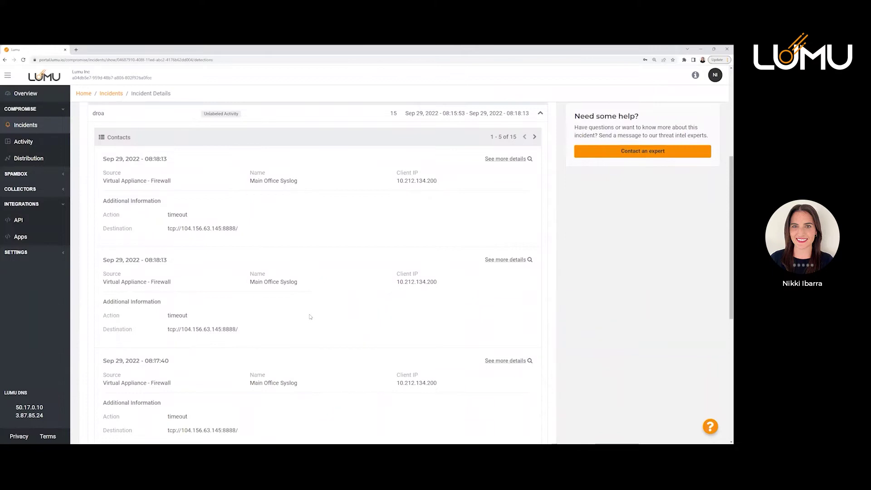
{"action": "left_click", "coordinate": [499, 160]}
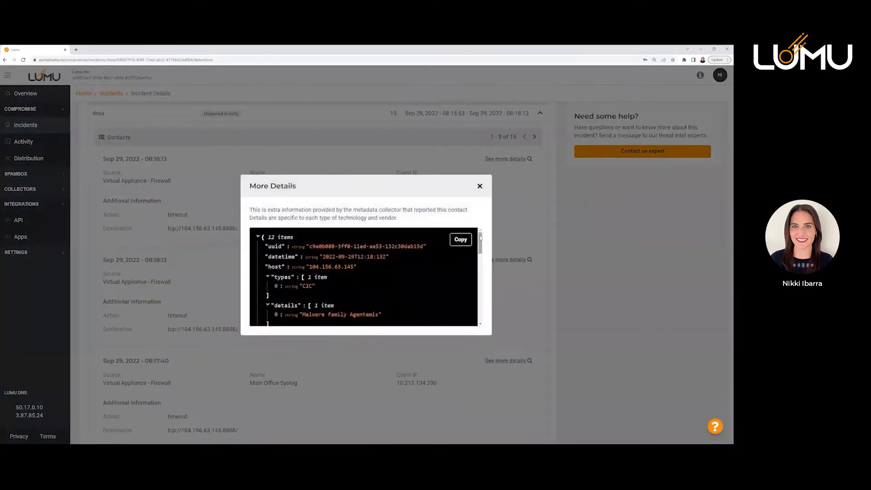
{"action": "left_click_drag", "start_coordinate": [482, 237], "coordinate": [484, 291]}
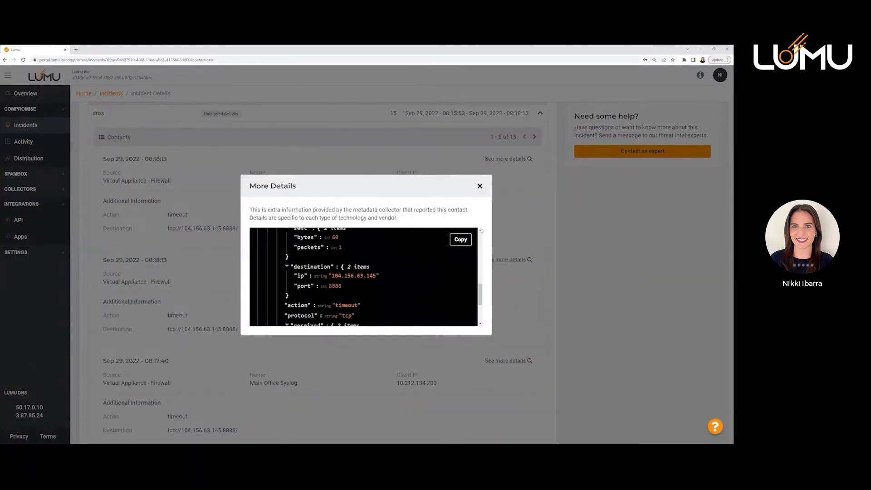
{"action": "left_click", "coordinate": [479, 187]}
{"action": "scroll", "coordinate": [570, 299], "scroll_direction": "up", "scroll_amount": 3}
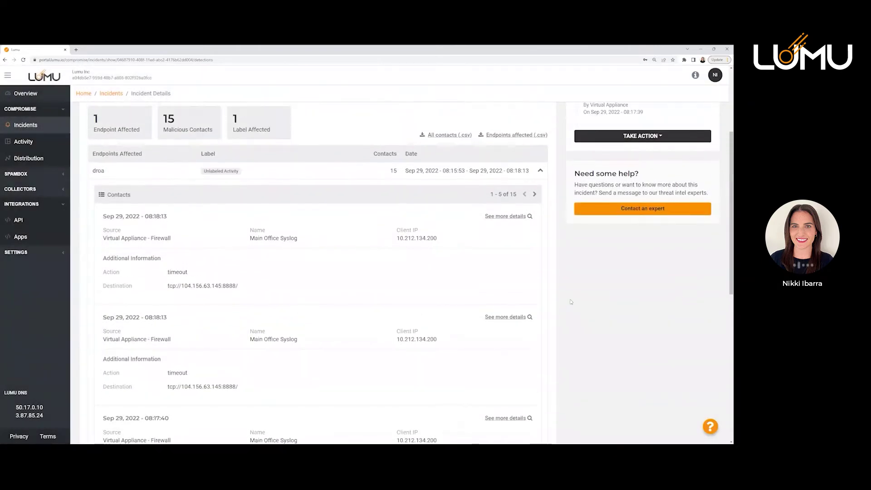
{"action": "scroll", "coordinate": [570, 302], "scroll_direction": "up", "scroll_amount": 3}
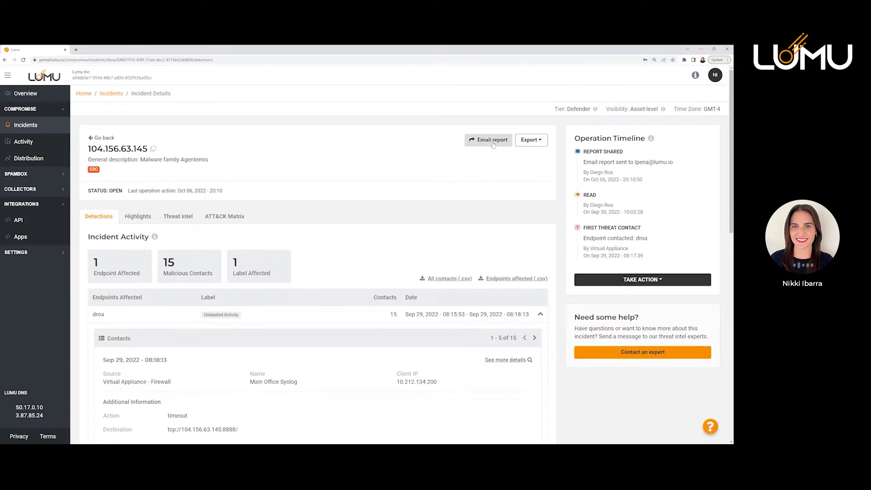
- Open the incident's Email report form, then dismiss it
{"action": "left_click", "coordinate": [492, 143]}
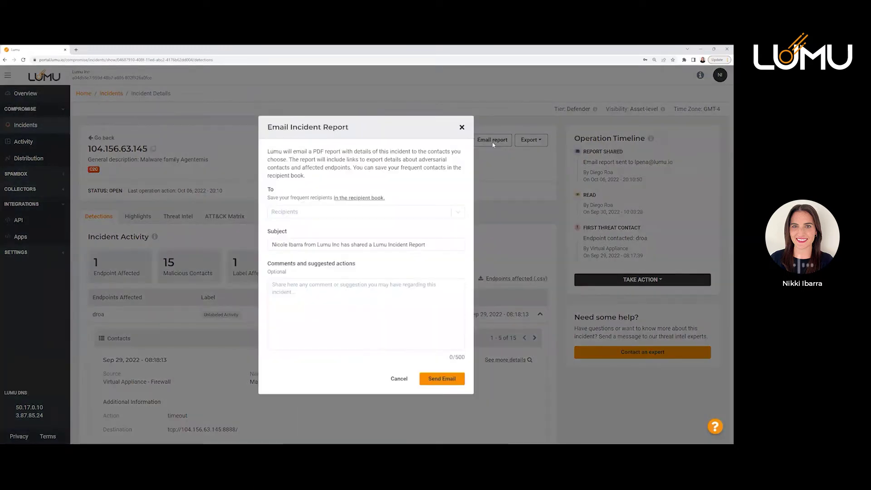
{"action": "left_click", "coordinate": [462, 127]}
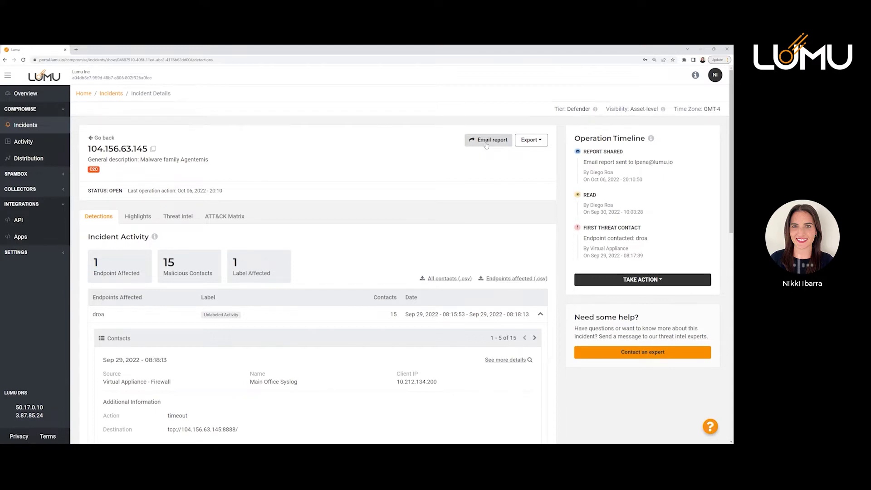
- Email the incident report to the recipient's address with the comment 'check this out'
{"action": "left_click", "coordinate": [486, 144]}
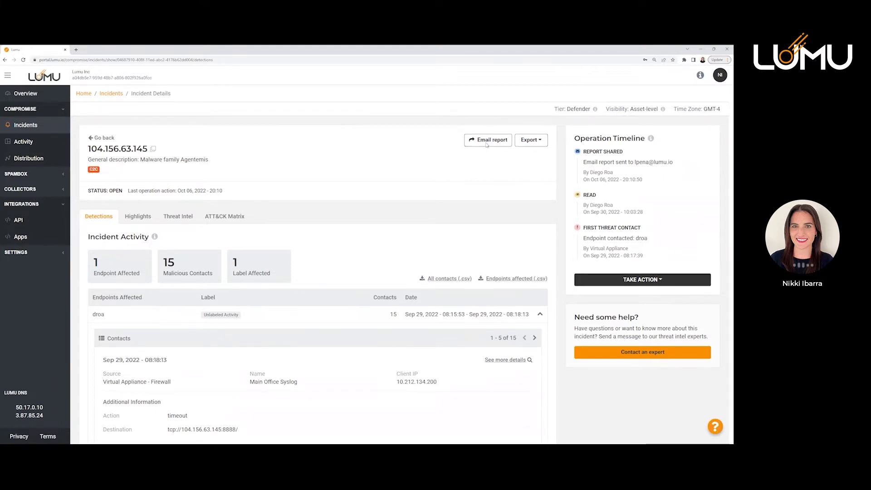
{"action": "left_click", "coordinate": [308, 215]}
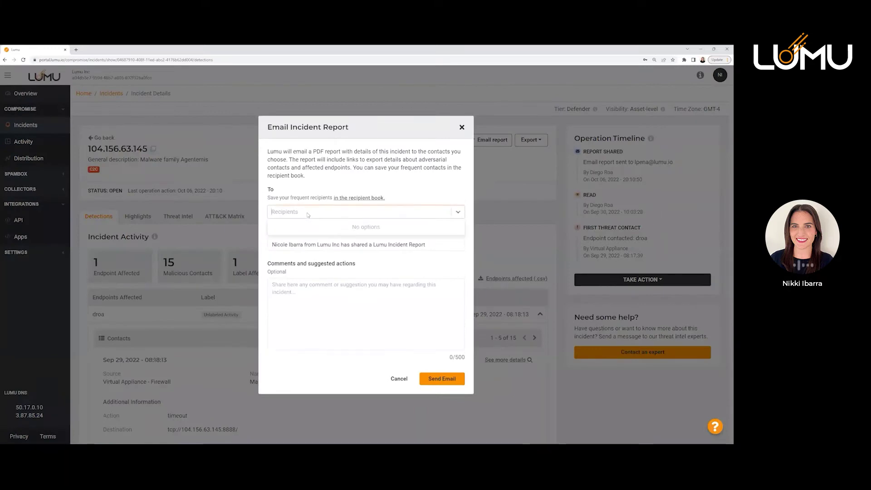
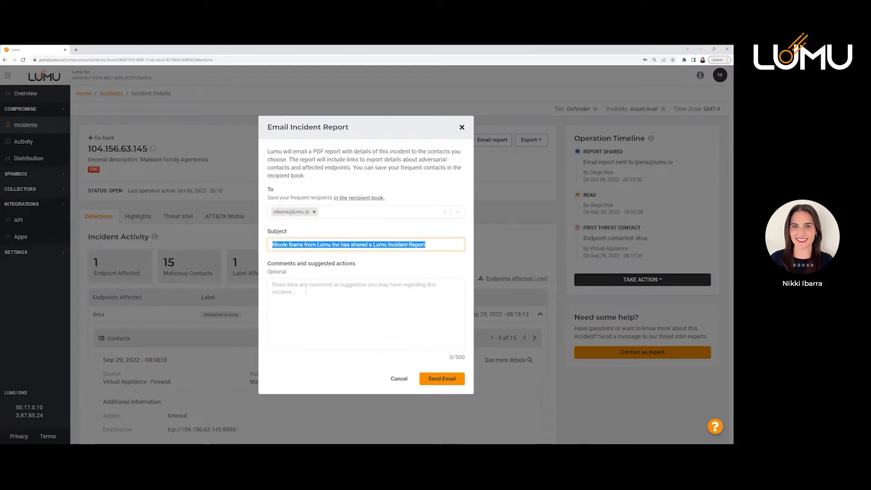
{"action": "left_click", "coordinate": [300, 291]}
{"action": "type", "text": "check this out"}
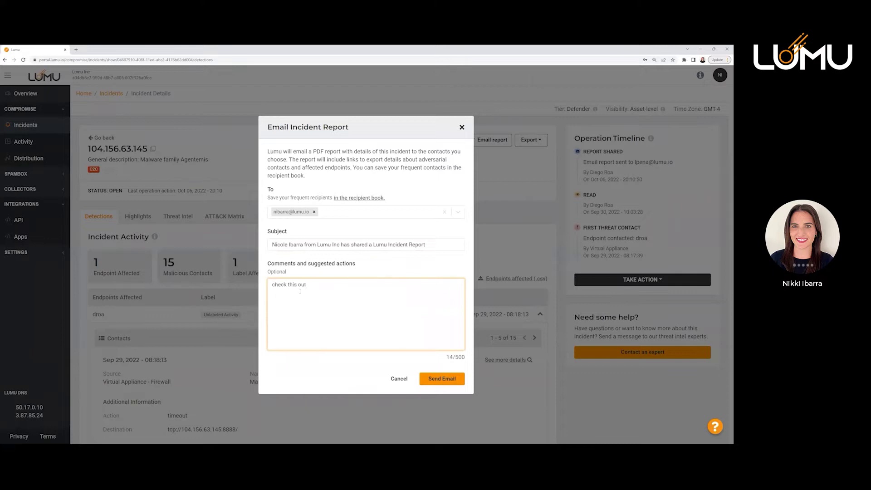
{"action": "left_click", "coordinate": [441, 379]}
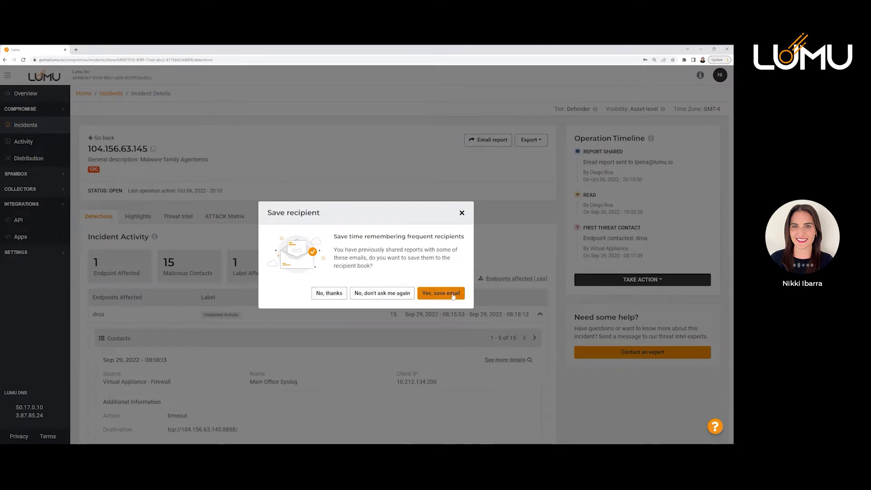
- Save the recipient with their full name and job title Manager, then share the report
{"action": "left_click", "coordinate": [451, 294]}
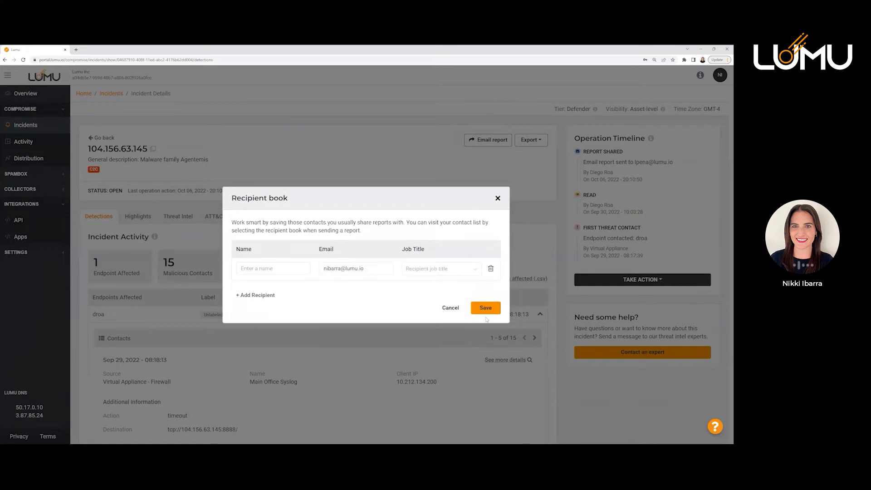
{"action": "left_click", "coordinate": [280, 266]}
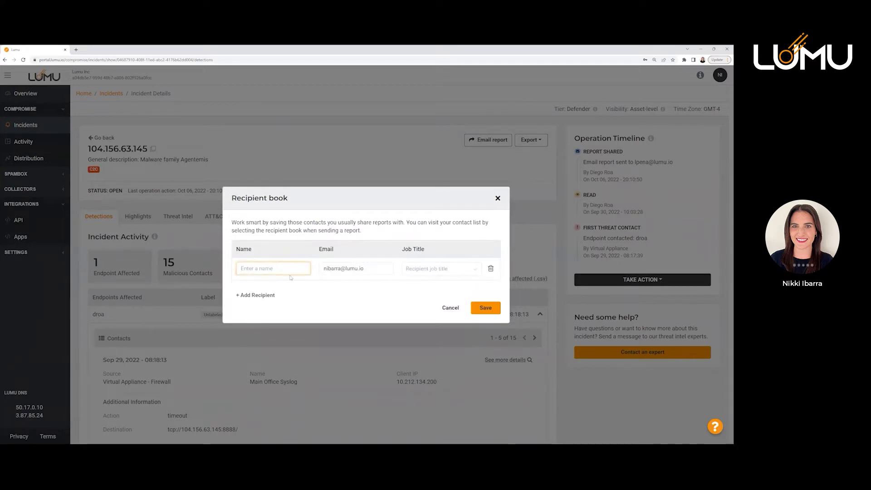
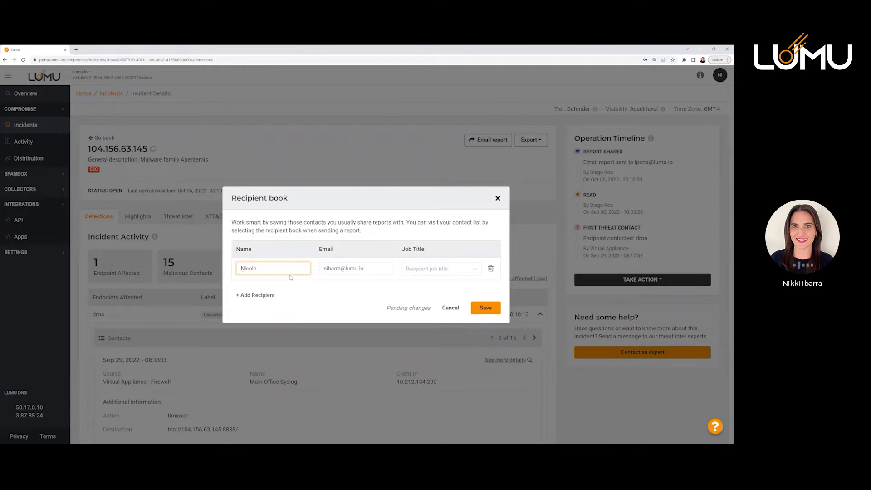
{"action": "left_click", "coordinate": [414, 269]}
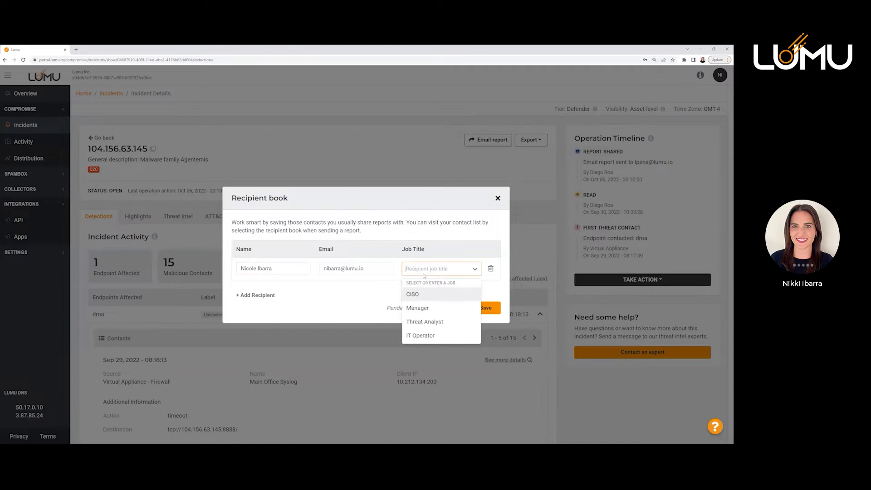
{"action": "left_click", "coordinate": [425, 310]}
{"action": "left_click", "coordinate": [486, 309]}
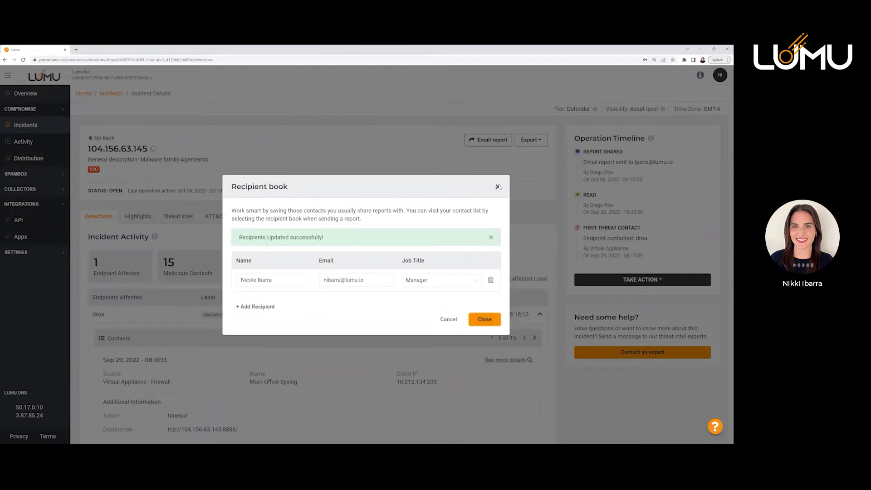
{"action": "left_click", "coordinate": [498, 187]}
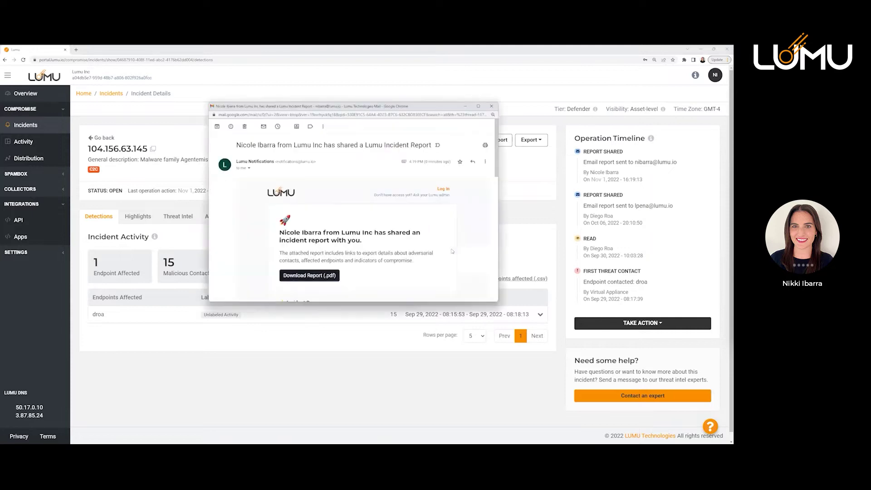
- Enlarge the Gmail report email and download the incident report as a PDF
{"action": "scroll", "coordinate": [455, 243], "scroll_direction": "down", "scroll_amount": 2}
{"action": "scroll", "coordinate": [456, 241], "scroll_direction": "down", "scroll_amount": 1}
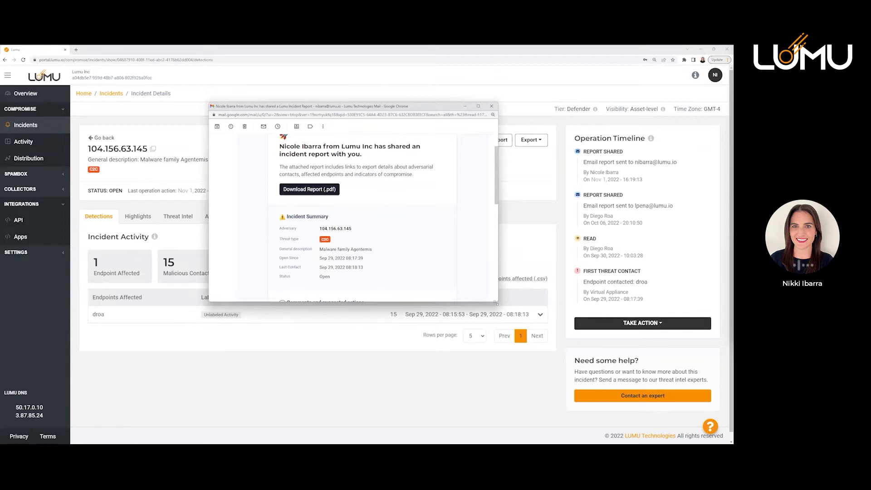
{"action": "left_click_drag", "start_coordinate": [497, 302], "coordinate": [524, 339]}
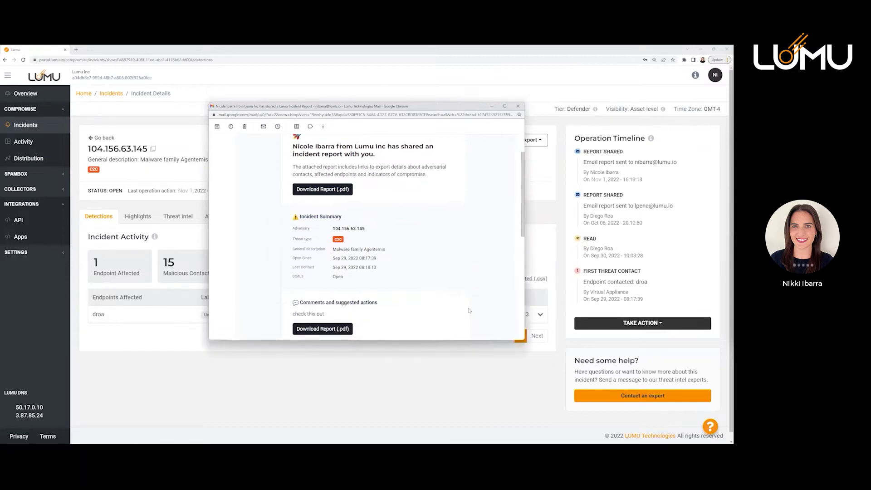
{"action": "left_click", "coordinate": [327, 190]}
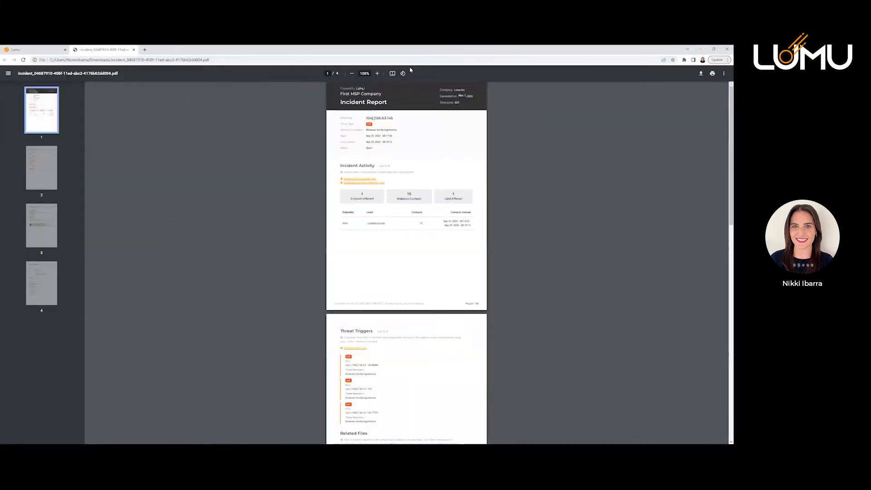
{"action": "scroll", "coordinate": [407, 191], "scroll_direction": "up", "scroll_amount": 5}
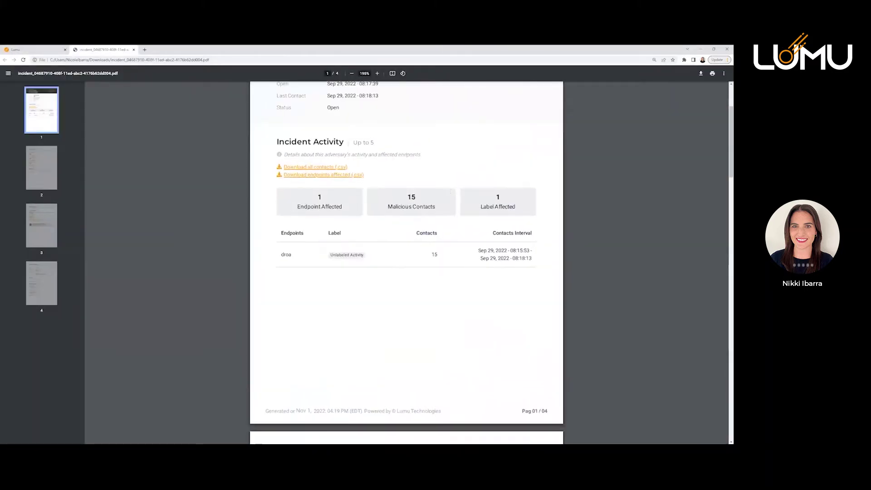
{"action": "scroll", "coordinate": [451, 191], "scroll_direction": "up", "scroll_amount": 3}
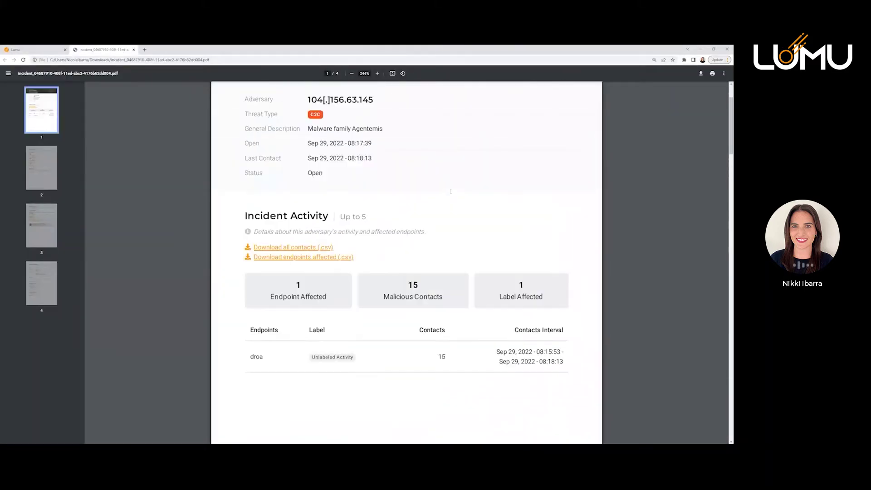
{"action": "scroll", "coordinate": [451, 191], "scroll_direction": "up", "scroll_amount": 1}
{"action": "scroll", "coordinate": [450, 193], "scroll_direction": "down", "scroll_amount": 3}
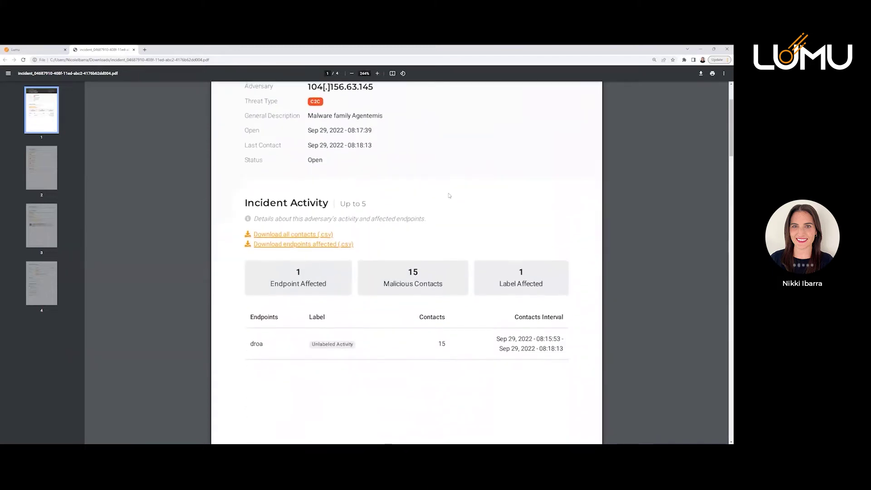
{"action": "scroll", "coordinate": [448, 199], "scroll_direction": "down", "scroll_amount": 4}
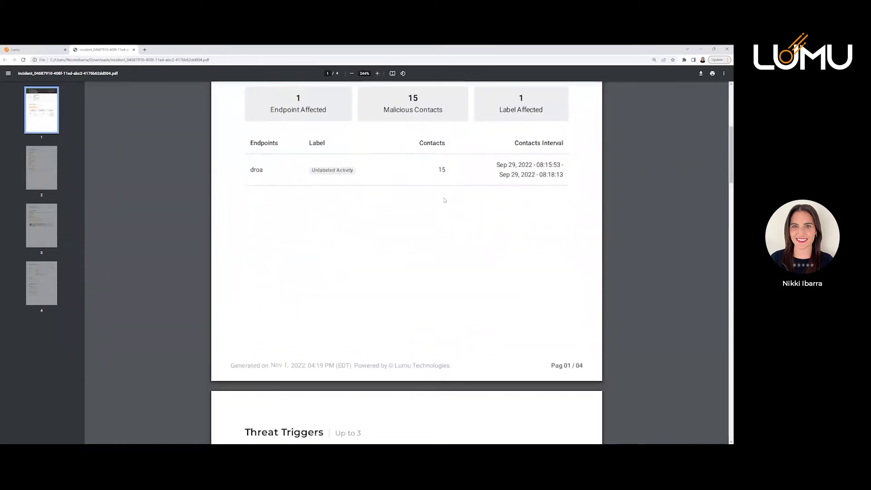
{"action": "scroll", "coordinate": [444, 200], "scroll_direction": "down", "scroll_amount": 5}
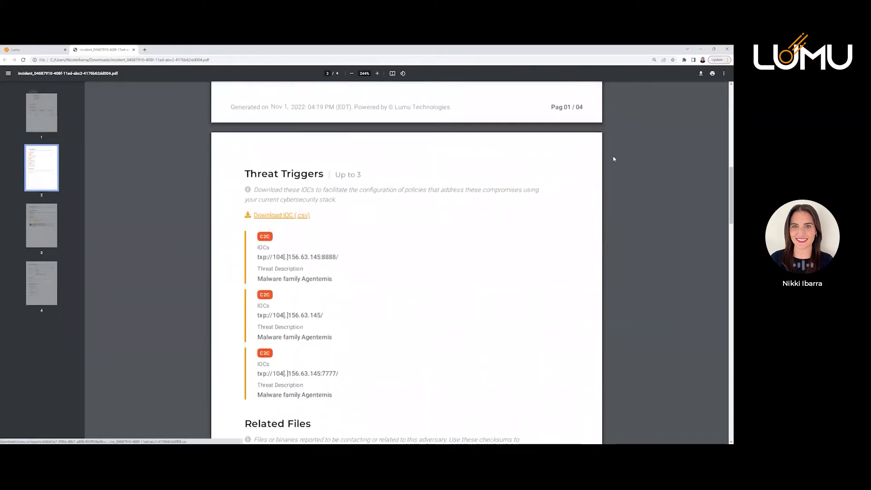
{"action": "left_click_drag", "start_coordinate": [725, 182], "coordinate": [725, 362]}
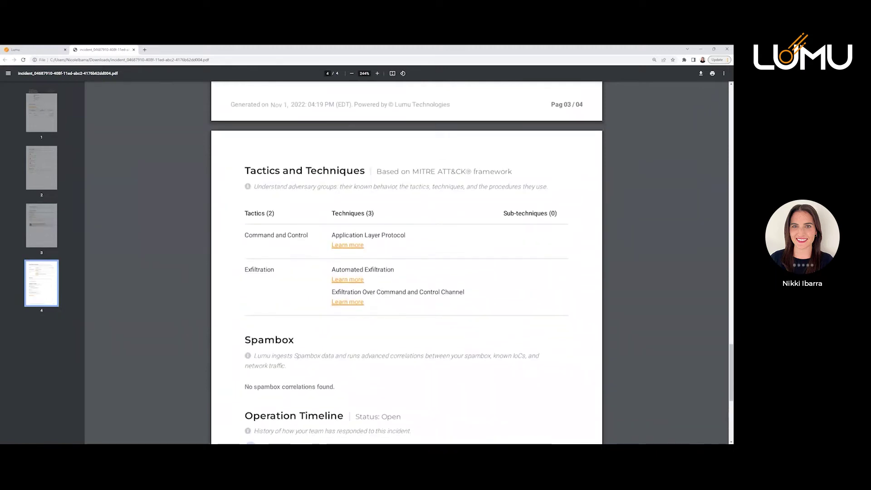
- Minimize the PDF window and show the incident's Highlights summary
{"action": "left_click", "coordinate": [701, 50]}
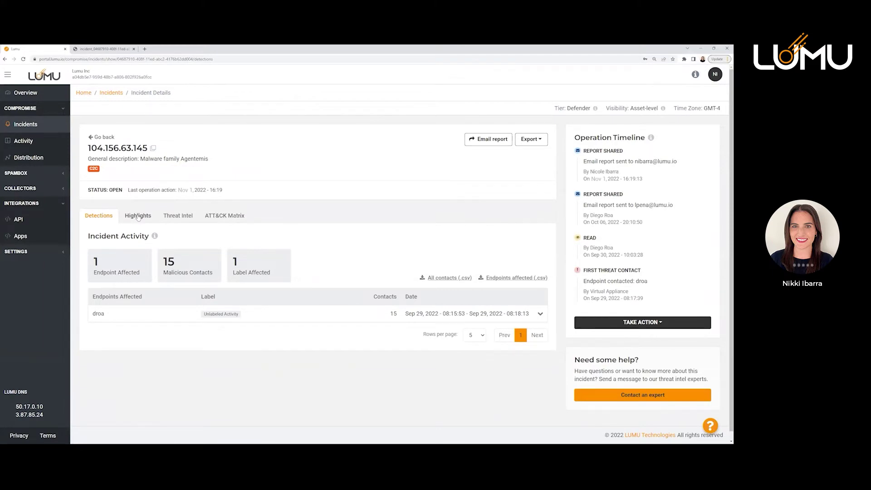
{"action": "left_click", "coordinate": [138, 216]}
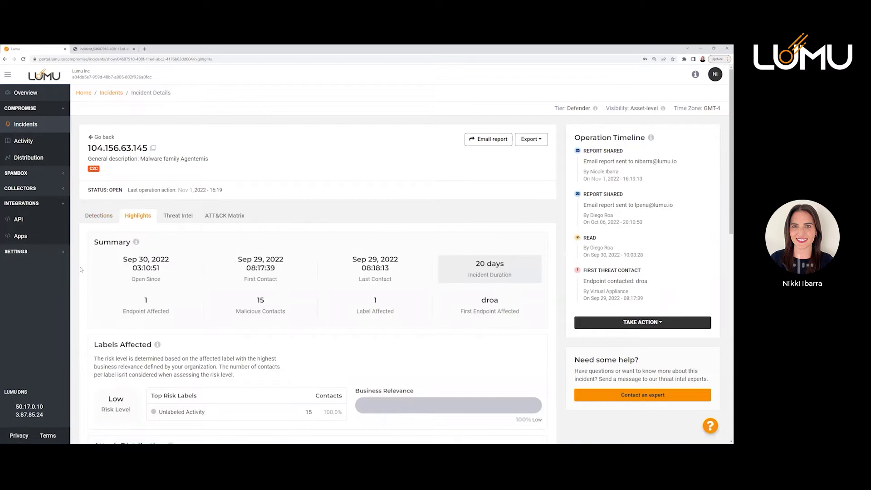
{"action": "scroll", "coordinate": [137, 261], "scroll_direction": "down", "scroll_amount": 2}
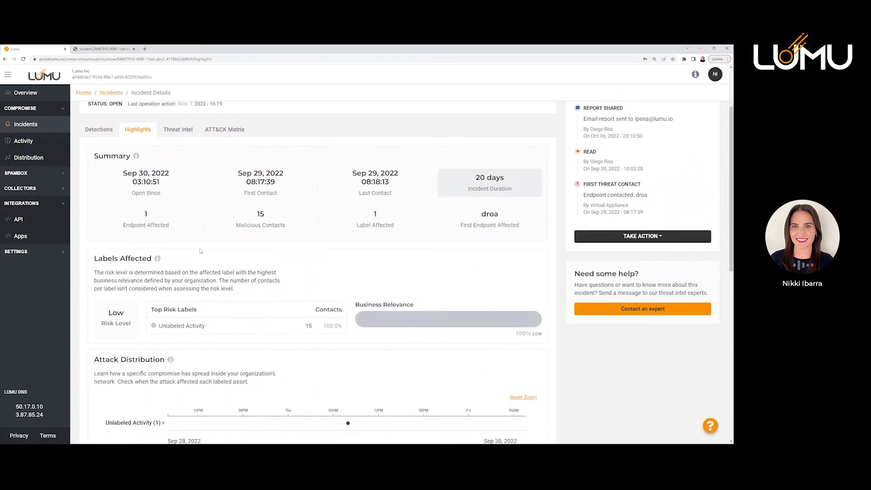
{"action": "scroll", "coordinate": [407, 284], "scroll_direction": "down", "scroll_amount": 2}
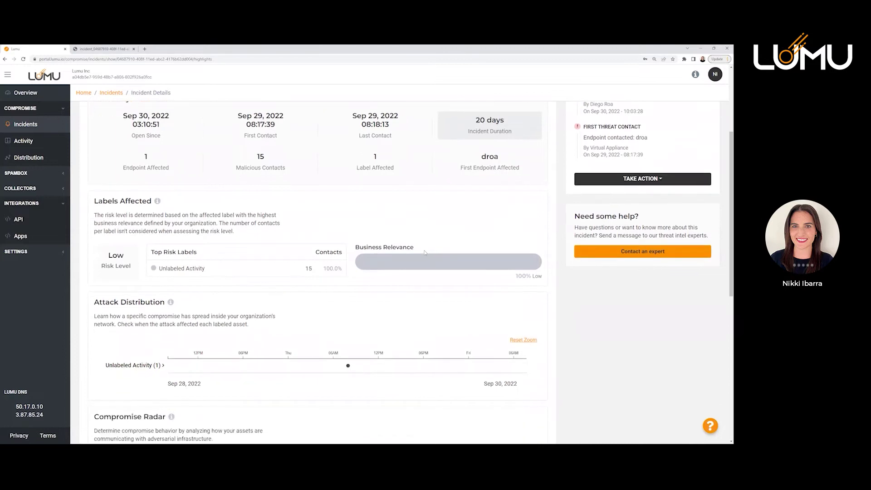
{"action": "scroll", "coordinate": [426, 252], "scroll_direction": "down", "scroll_amount": 1}
{"action": "scroll", "coordinate": [537, 283], "scroll_direction": "down", "scroll_amount": 1}
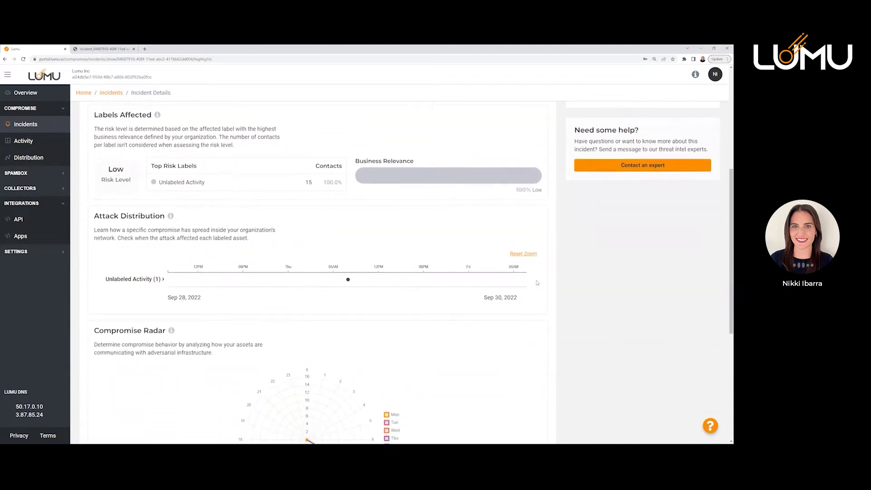
{"action": "scroll", "coordinate": [537, 283], "scroll_direction": "down", "scroll_amount": 2}
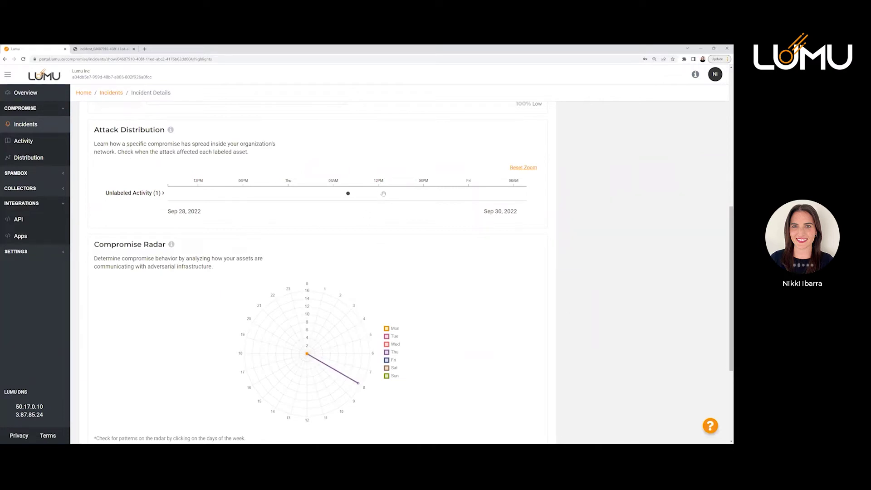
{"action": "scroll", "coordinate": [520, 320], "scroll_direction": "down", "scroll_amount": 3}
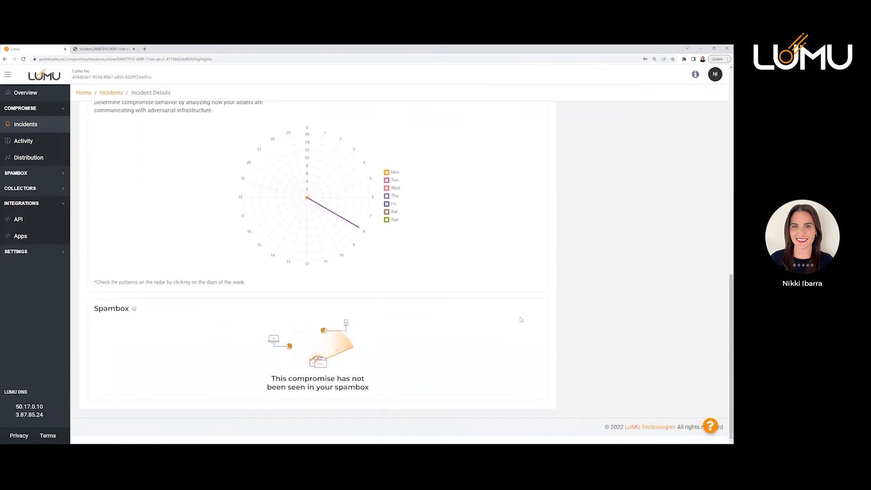
{"action": "scroll", "coordinate": [522, 320], "scroll_direction": "up", "scroll_amount": 10}
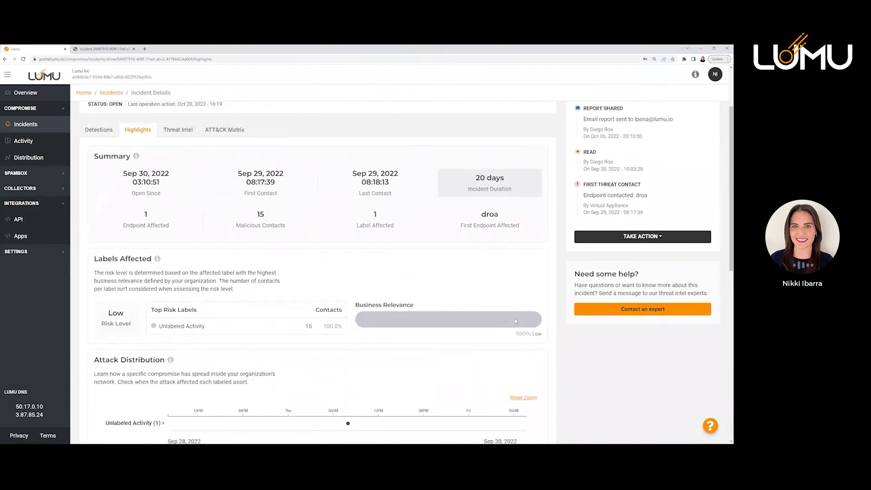
{"action": "scroll", "coordinate": [516, 320], "scroll_direction": "up", "scroll_amount": 2}
- Browse the Threat Intel tab's Threat Triggers, Related Files and Related Resources
{"action": "left_click", "coordinate": [175, 215]}
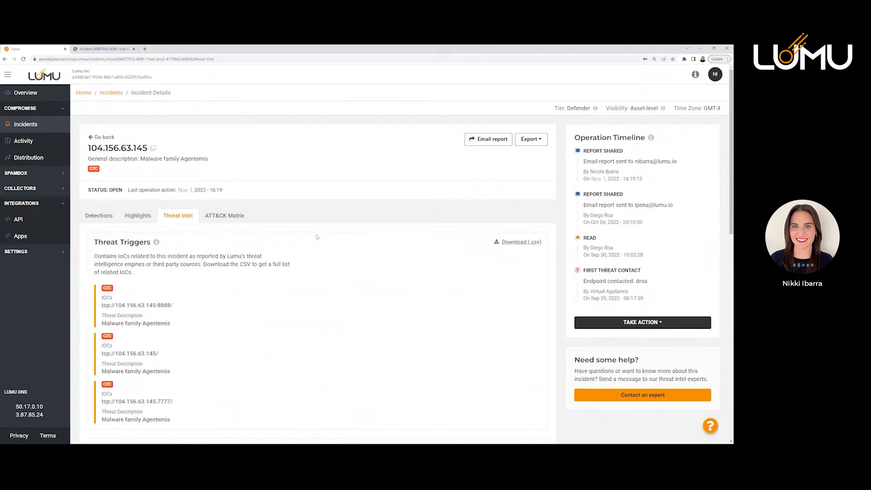
{"action": "scroll", "coordinate": [317, 236], "scroll_direction": "down", "scroll_amount": 1}
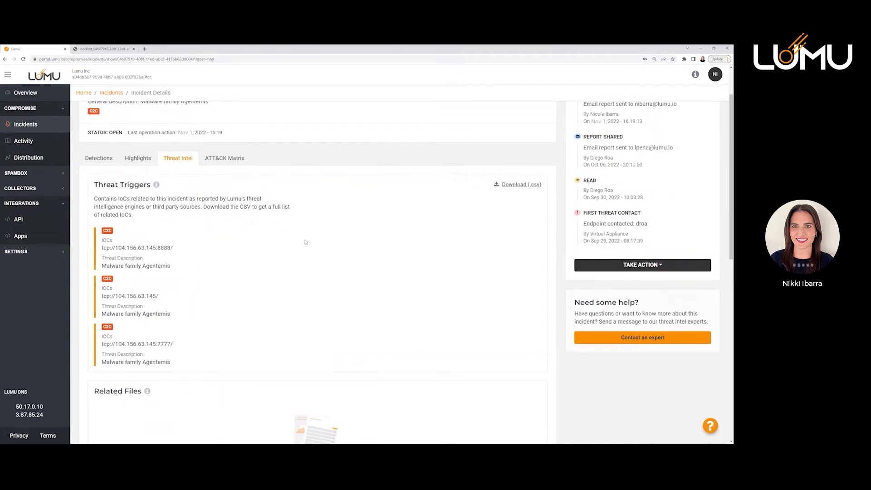
{"action": "scroll", "coordinate": [305, 242], "scroll_direction": "down", "scroll_amount": 5}
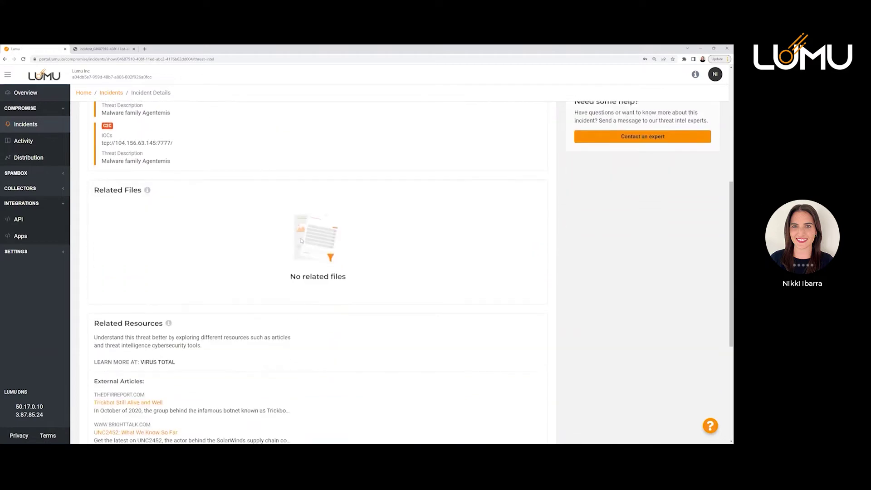
{"action": "scroll", "coordinate": [299, 241], "scroll_direction": "down", "scroll_amount": 2}
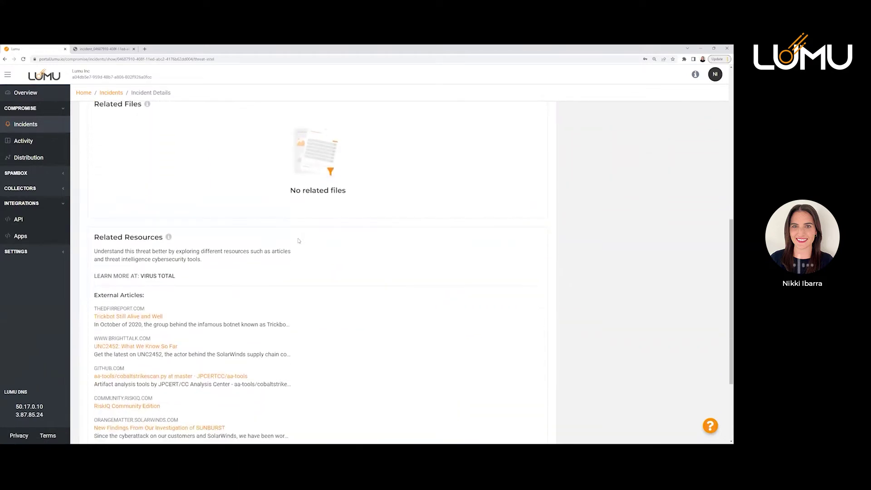
{"action": "scroll", "coordinate": [297, 241], "scroll_direction": "down", "scroll_amount": 2}
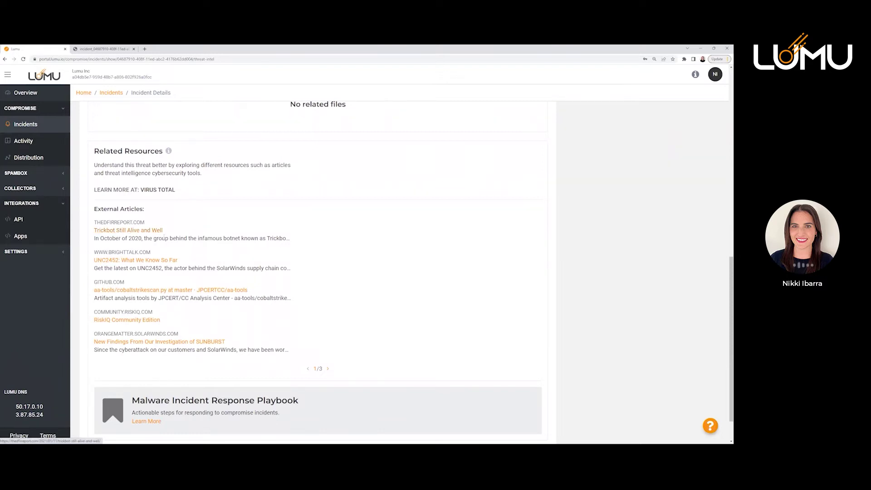
{"action": "scroll", "coordinate": [451, 281], "scroll_direction": "down", "scroll_amount": 1}
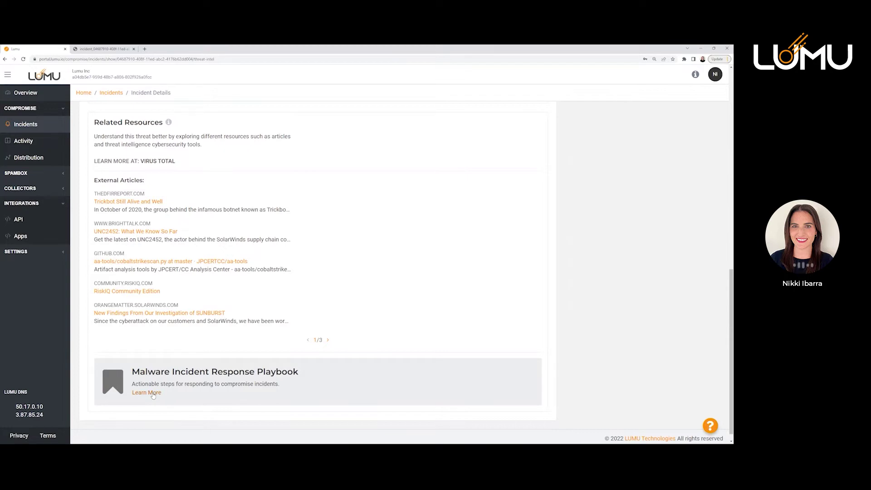
- Read the Malware Incident Response Playbook through Preparation and Recommended Actions, then close it
{"action": "left_click", "coordinate": [153, 394]}
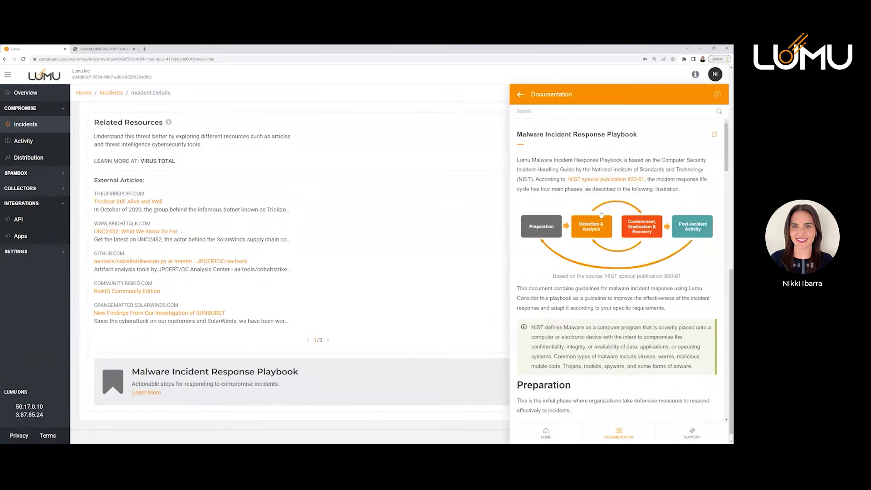
{"action": "scroll", "coordinate": [603, 216], "scroll_direction": "down", "scroll_amount": 3}
{"action": "scroll", "coordinate": [605, 214], "scroll_direction": "down", "scroll_amount": 3}
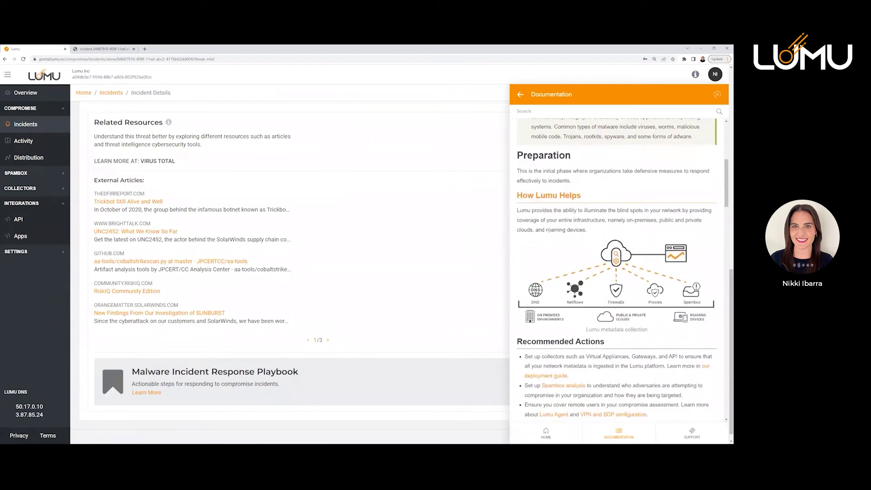
{"action": "scroll", "coordinate": [548, 230], "scroll_direction": "down", "scroll_amount": 2}
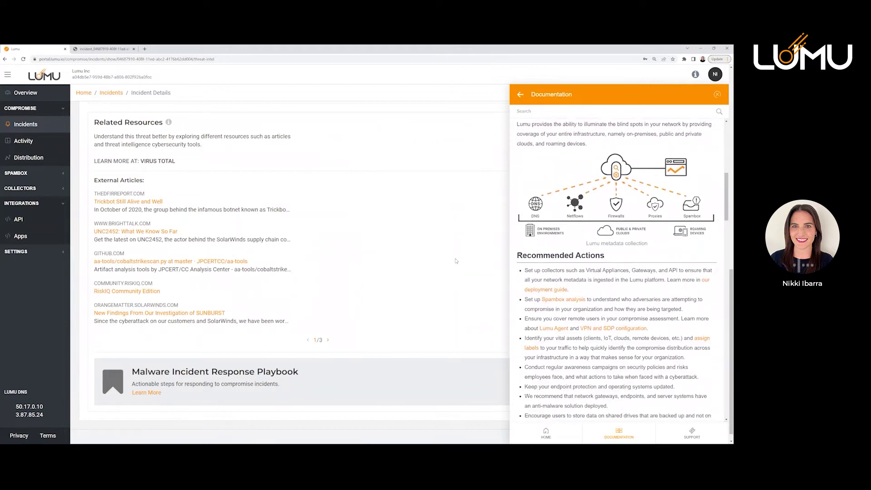
{"action": "left_click", "coordinate": [718, 94]}
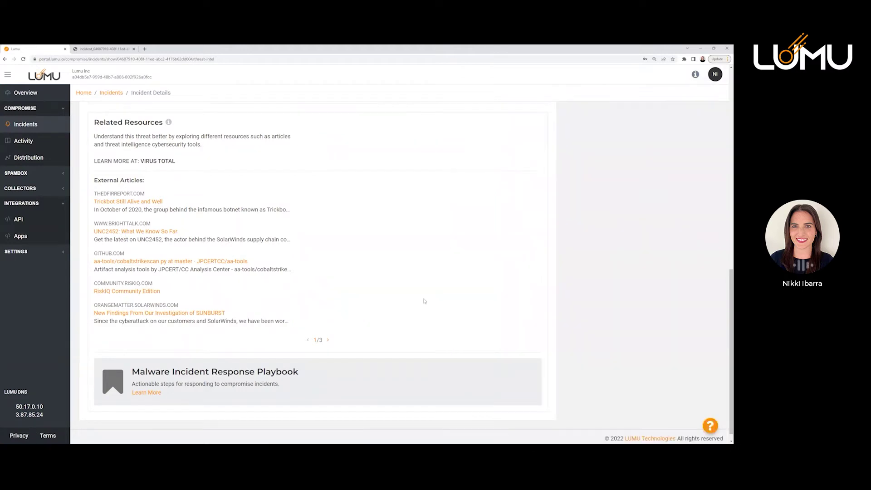
- Open ATT&CK Matrix technique T1020 Automated Exfiltration and view its MITRE reference page
{"action": "scroll", "coordinate": [425, 298], "scroll_direction": "up", "scroll_amount": 2}
{"action": "scroll", "coordinate": [426, 298], "scroll_direction": "up", "scroll_amount": 8}
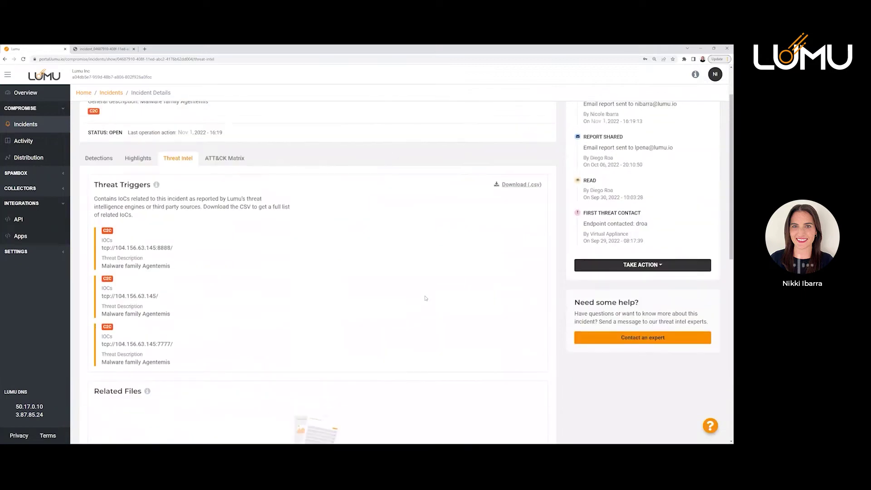
{"action": "left_click", "coordinate": [232, 221]}
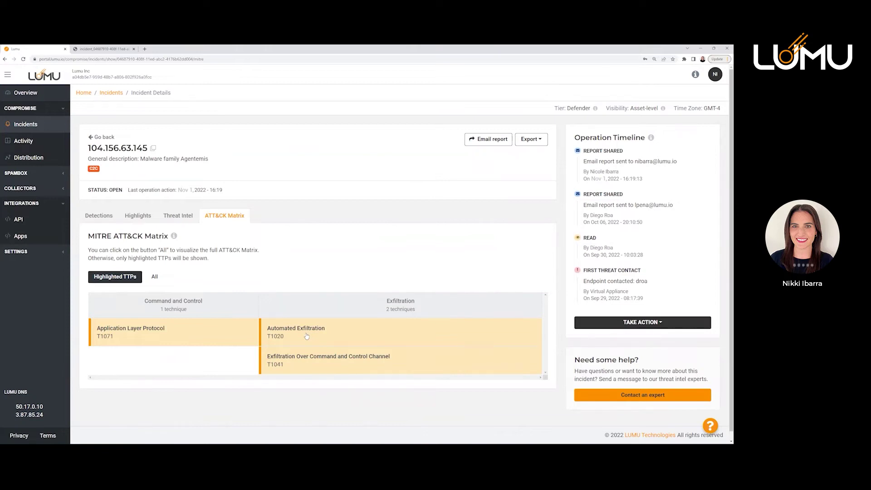
{"action": "left_click", "coordinate": [287, 327]}
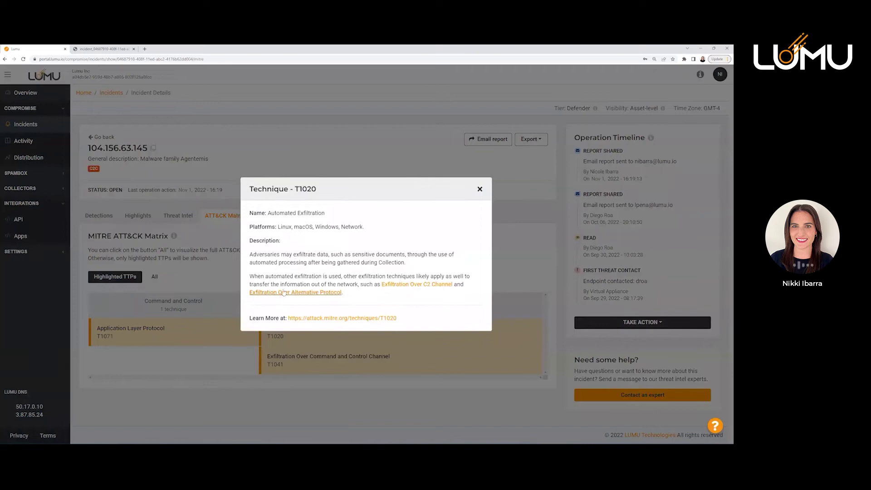
{"action": "left_click", "coordinate": [312, 319]}
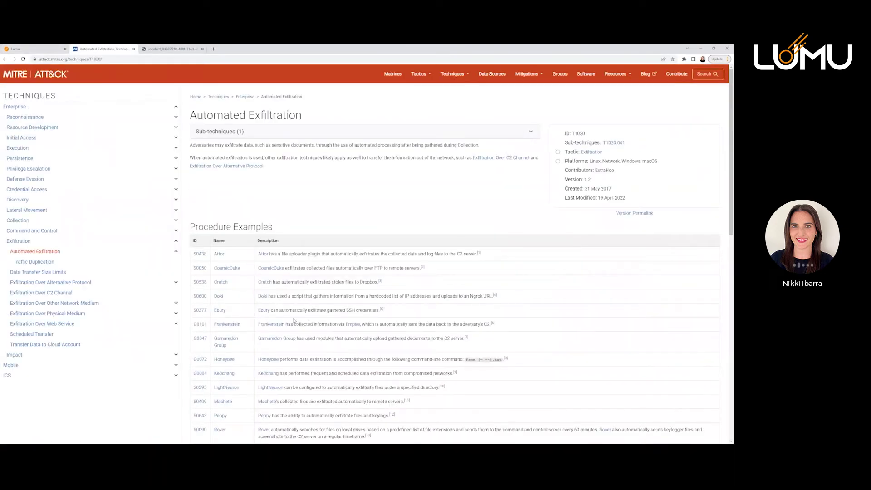
{"action": "left_click", "coordinate": [134, 49]}
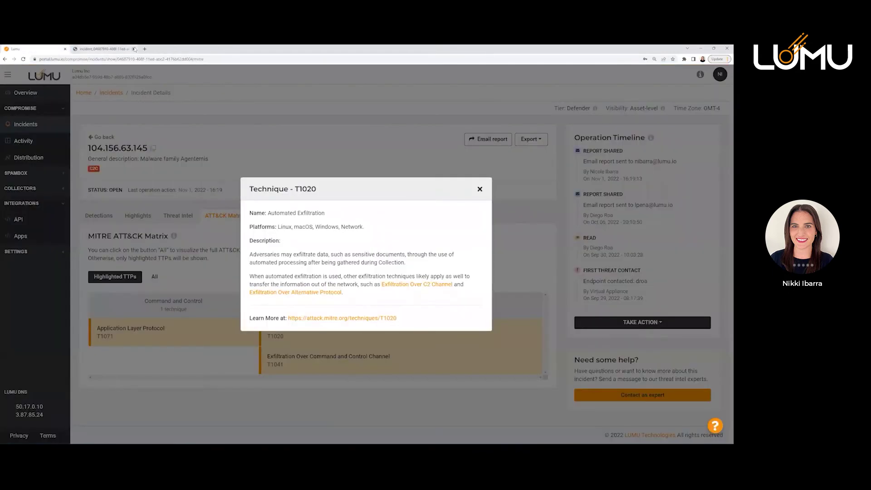
- Close the T1020 technique details and return to the list of open incidents
{"action": "left_click", "coordinate": [135, 49]}
{"action": "left_click", "coordinate": [480, 189]}
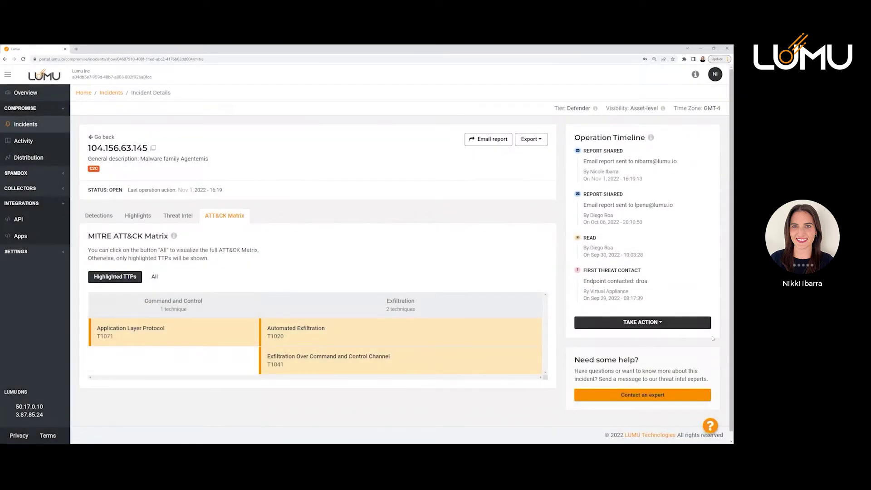
{"action": "left_click", "coordinate": [30, 126]}
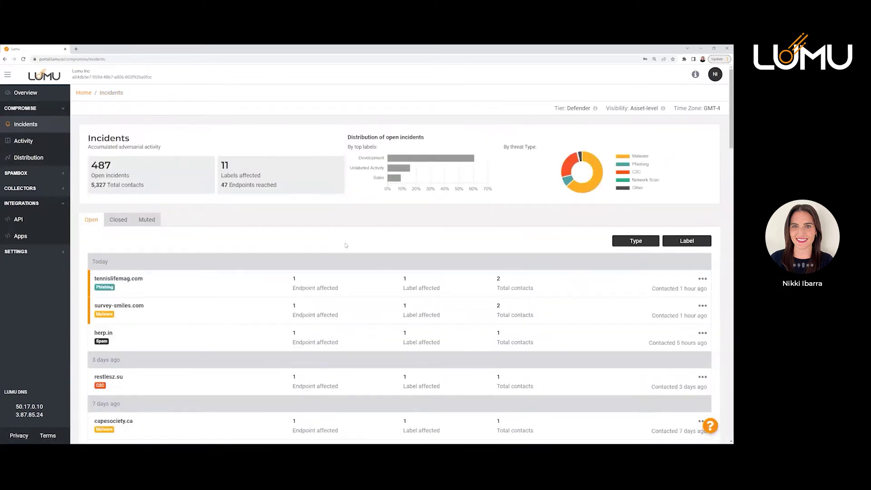
- Scroll down the Open incidents list and open the asgestion.com incident
{"action": "scroll", "coordinate": [345, 247], "scroll_direction": "down", "scroll_amount": 3}
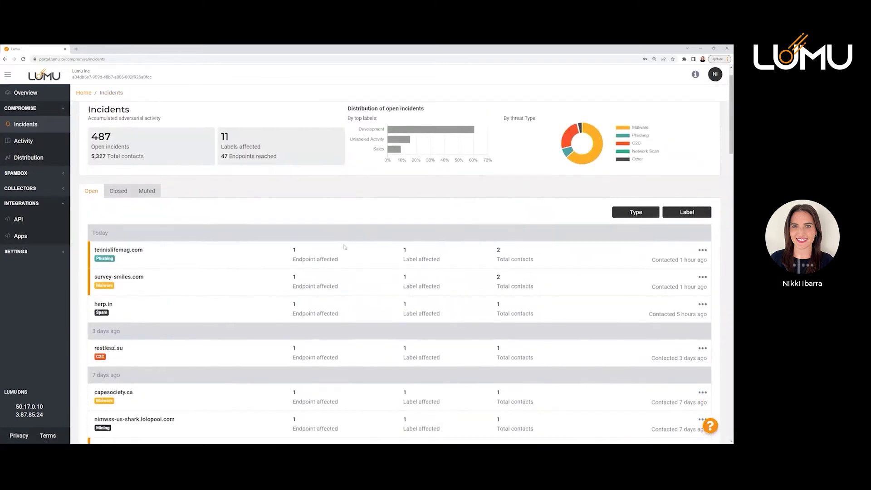
{"action": "scroll", "coordinate": [345, 247], "scroll_direction": "down", "scroll_amount": 5}
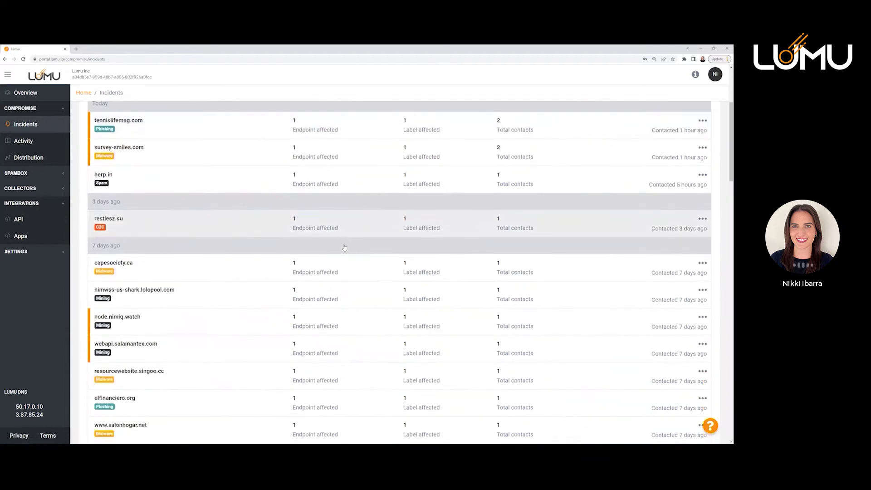
{"action": "scroll", "coordinate": [345, 247], "scroll_direction": "down", "scroll_amount": 10}
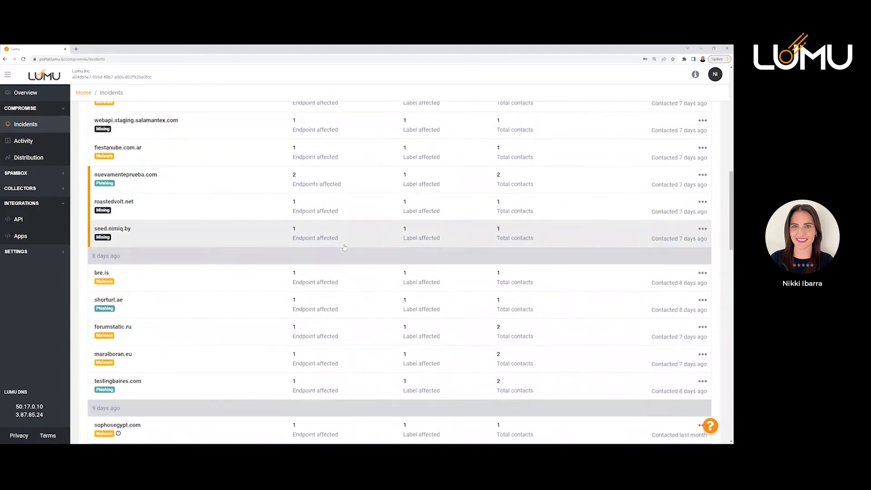
{"action": "scroll", "coordinate": [345, 246], "scroll_direction": "down", "scroll_amount": 5}
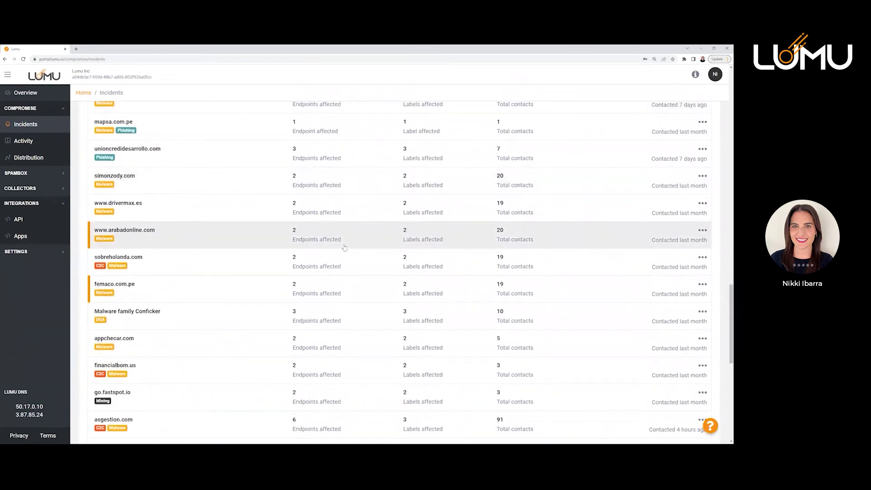
{"action": "scroll", "coordinate": [344, 247], "scroll_direction": "down", "scroll_amount": 3}
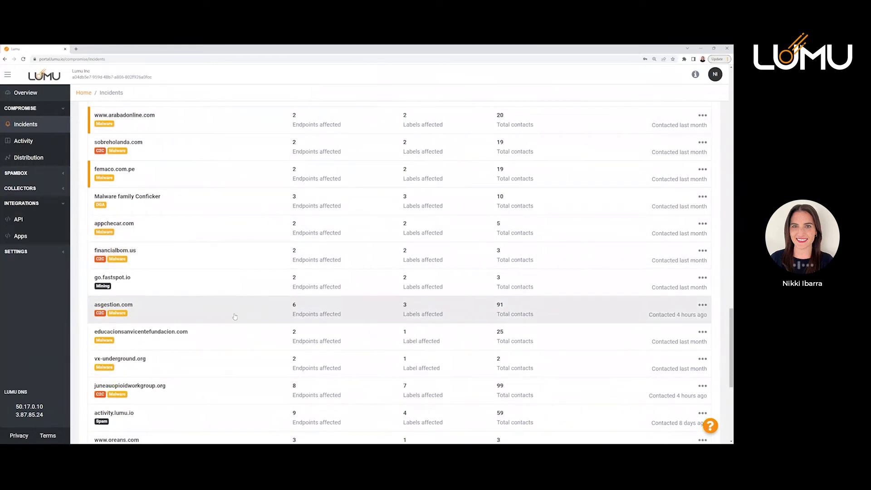
{"action": "left_click", "coordinate": [235, 316]}
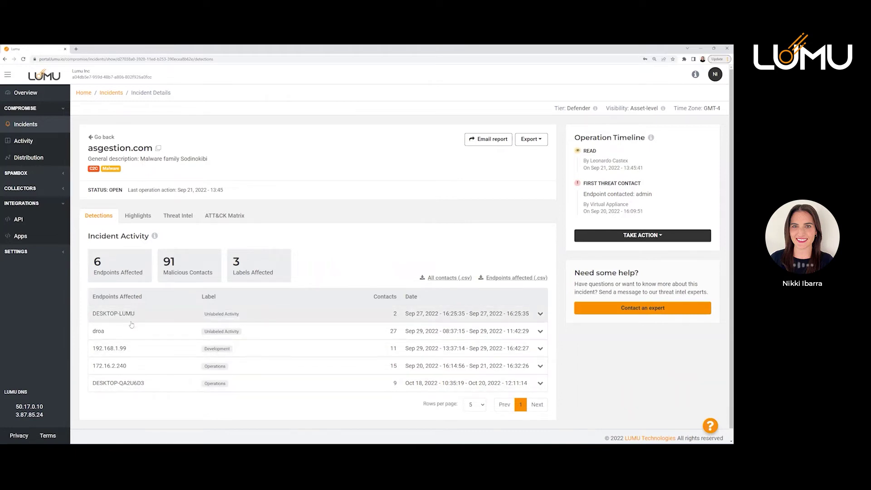
{"action": "left_click", "coordinate": [150, 314]}
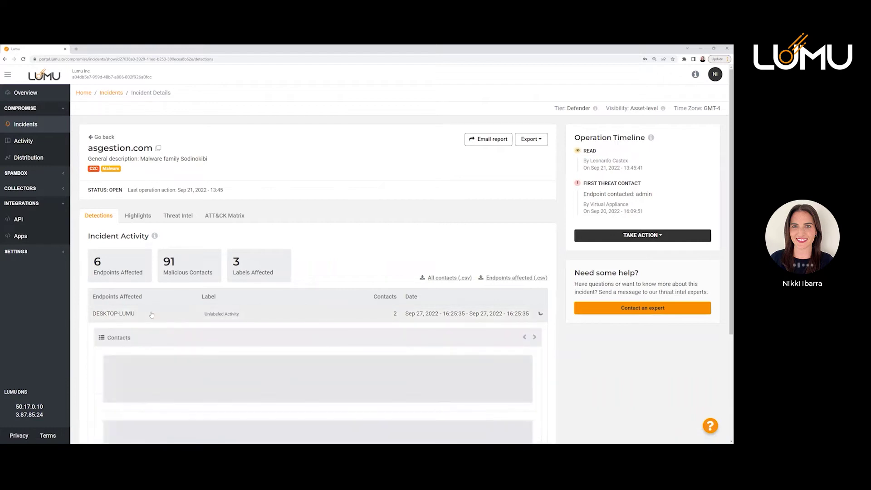
{"action": "scroll", "coordinate": [301, 364], "scroll_direction": "down", "scroll_amount": 2}
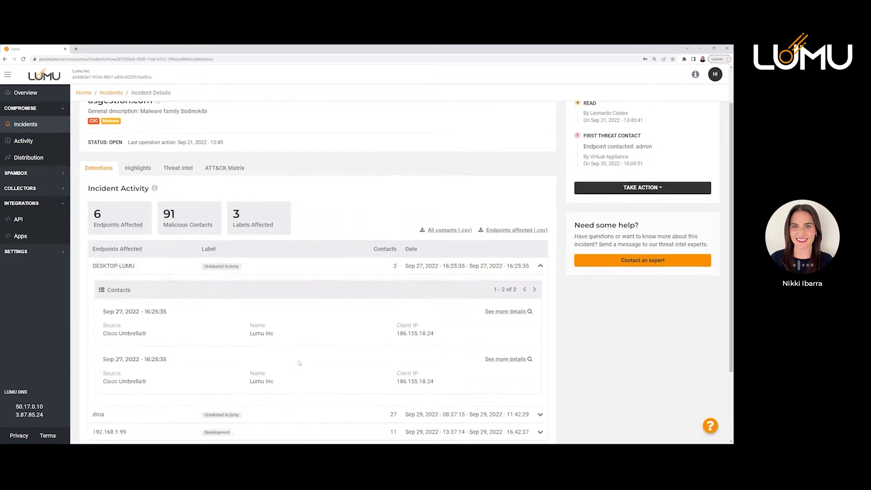
{"action": "left_click", "coordinate": [345, 227]}
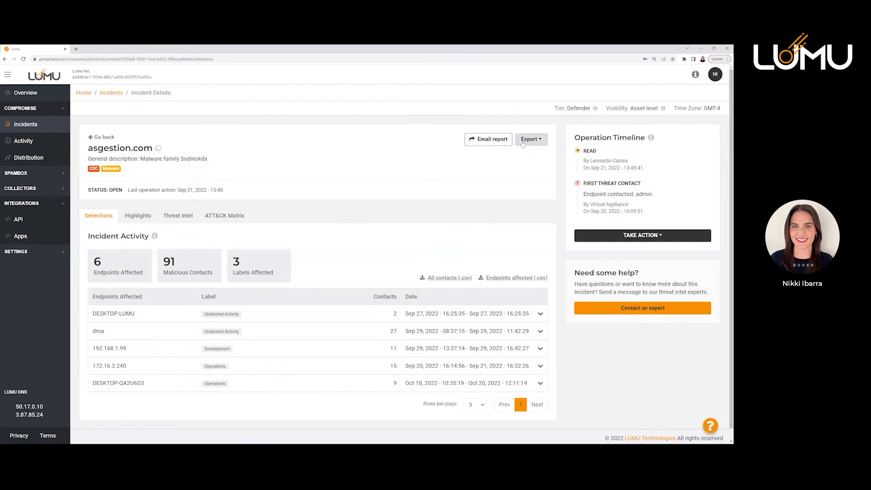
- Show the asgestion.com Highlights and scroll through the attack distribution to the Compromise Radar
{"action": "left_click", "coordinate": [134, 219]}
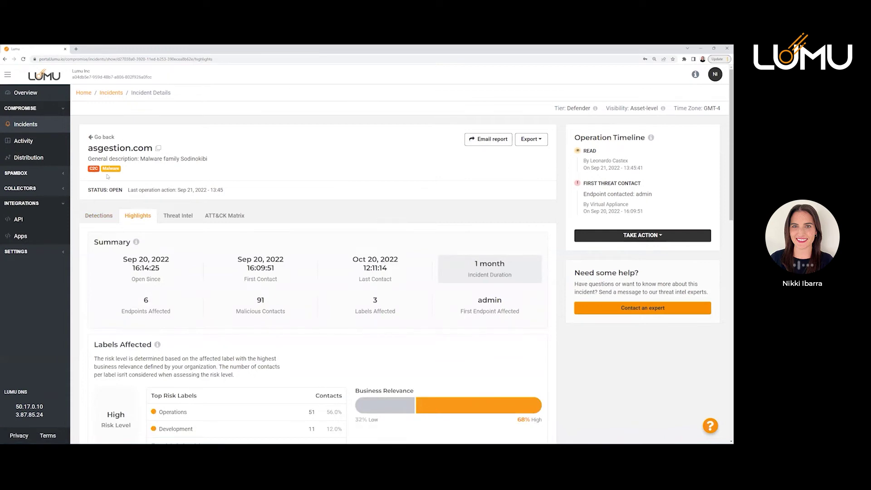
{"action": "scroll", "coordinate": [145, 272], "scroll_direction": "down", "scroll_amount": 2}
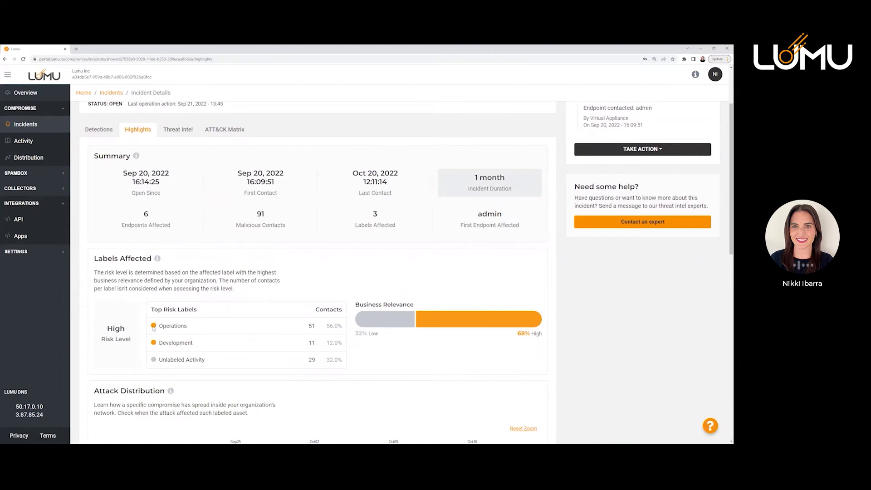
{"action": "scroll", "coordinate": [153, 327], "scroll_direction": "down", "scroll_amount": 3}
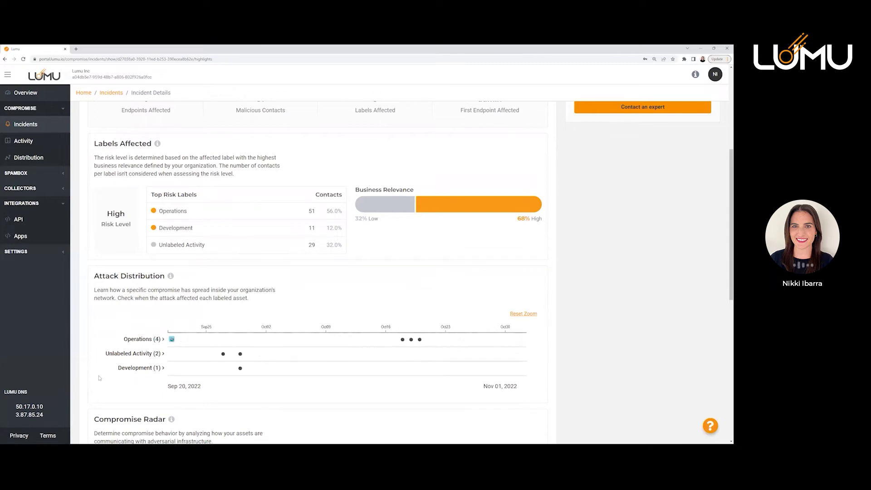
{"action": "scroll", "coordinate": [80, 390], "scroll_direction": "down", "scroll_amount": 5}
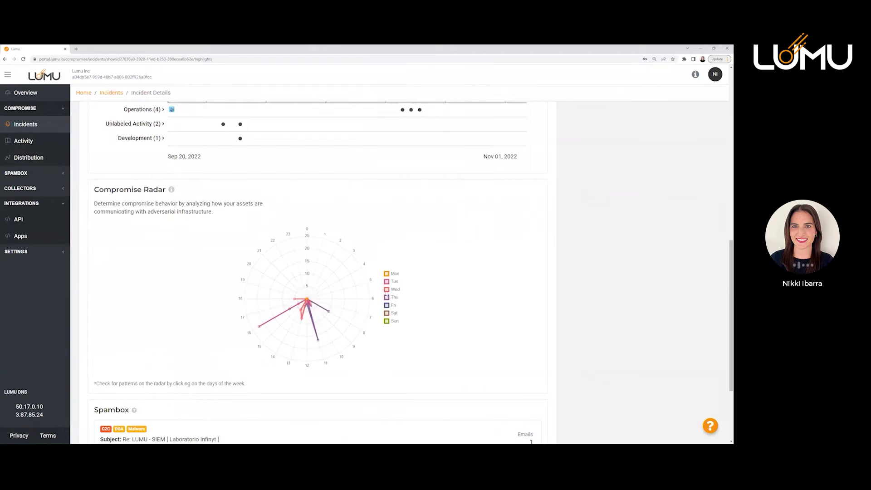
- Hide and restore Wednesday and Thursday on the Compromise Radar, then view the Spambox emails
{"action": "left_click", "coordinate": [387, 290]}
{"action": "left_click", "coordinate": [388, 299]}
{"action": "left_click", "coordinate": [387, 289]}
{"action": "left_click", "coordinate": [388, 298]}
{"action": "scroll", "coordinate": [589, 310], "scroll_direction": "down", "scroll_amount": 3}
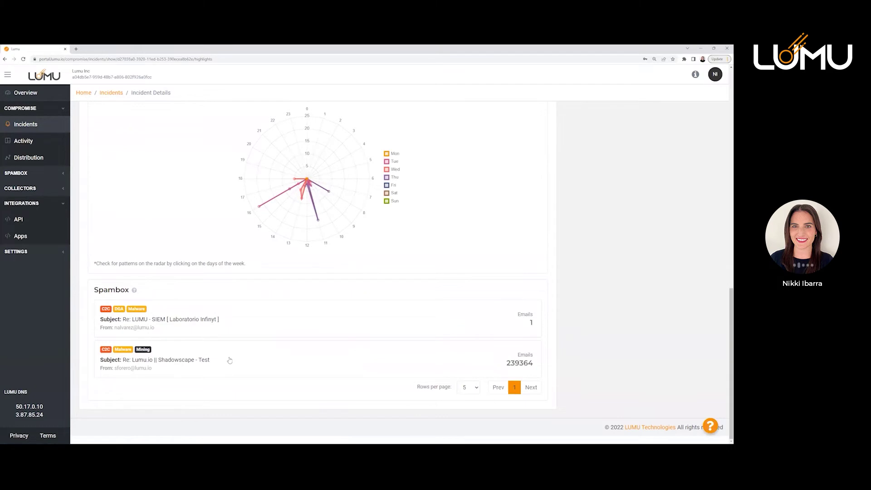
- Preview the Shadowscape test email campaign, then return to the asgestion.com incident's Threat Intel
{"action": "left_click", "coordinate": [230, 360]}
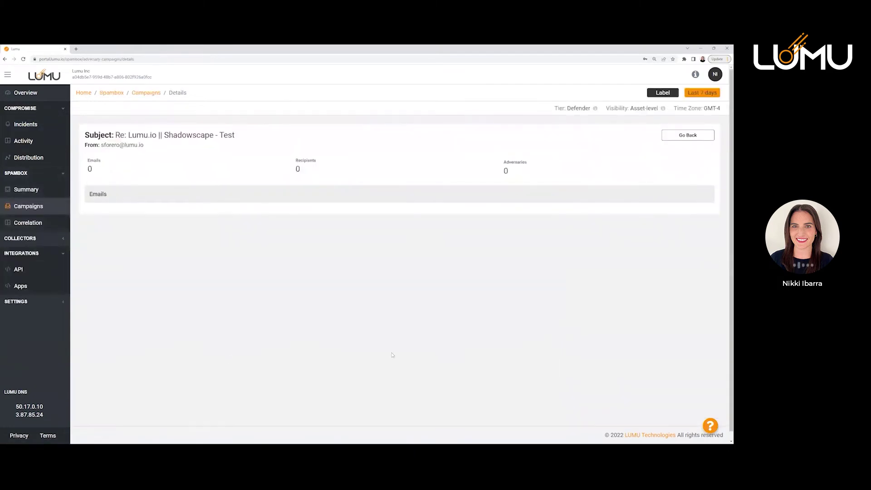
{"action": "left_click", "coordinate": [688, 135]}
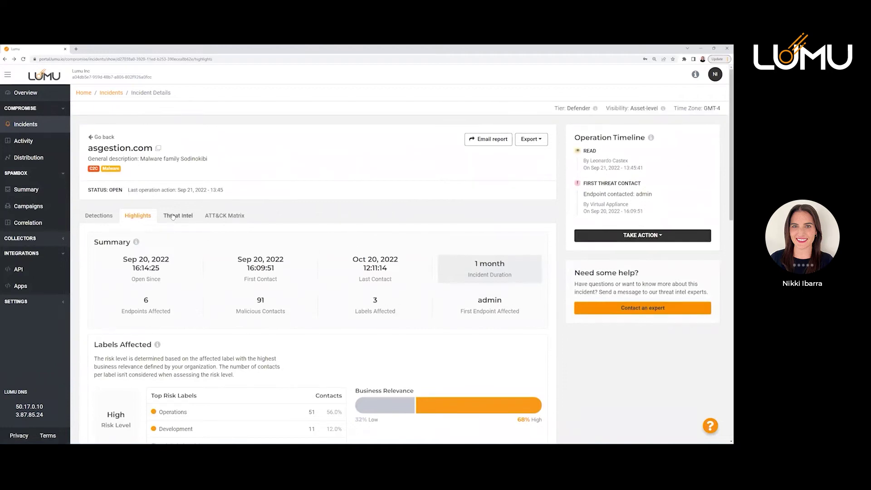
{"action": "left_click", "coordinate": [178, 216]}
- Scroll through the threat intel and open the Malware Incident Response Playbook documentation
{"action": "scroll", "coordinate": [383, 273], "scroll_direction": "down", "scroll_amount": 1}
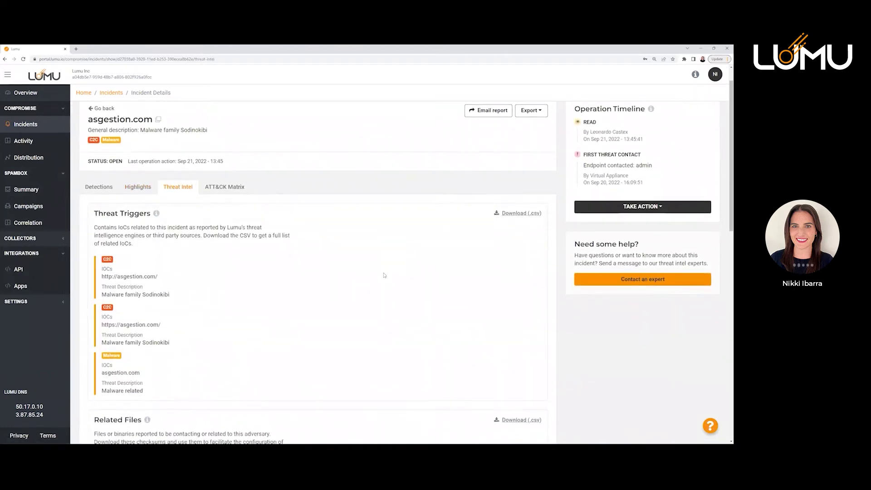
{"action": "scroll", "coordinate": [384, 276], "scroll_direction": "down", "scroll_amount": 1}
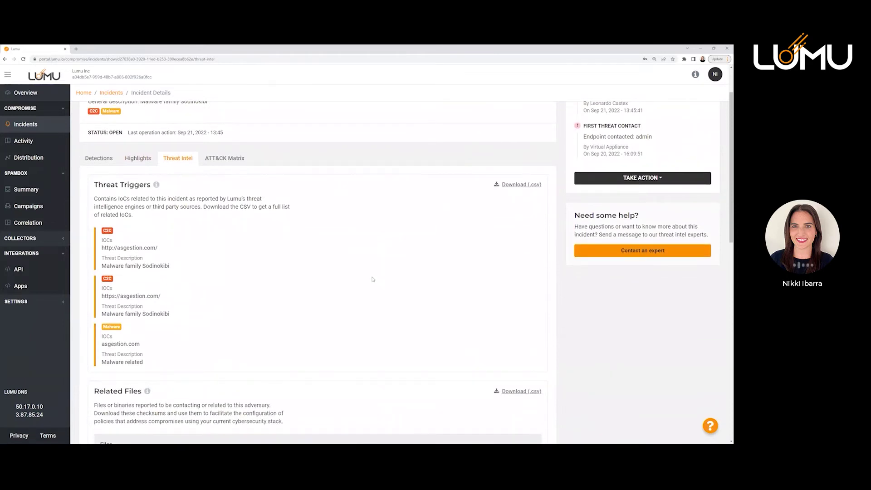
{"action": "scroll", "coordinate": [373, 279], "scroll_direction": "down", "scroll_amount": 2}
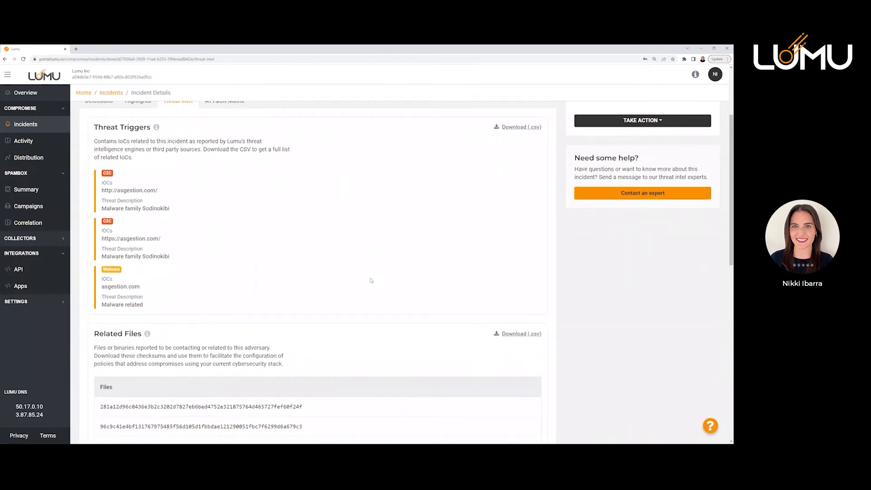
{"action": "scroll", "coordinate": [371, 280], "scroll_direction": "down", "scroll_amount": 2}
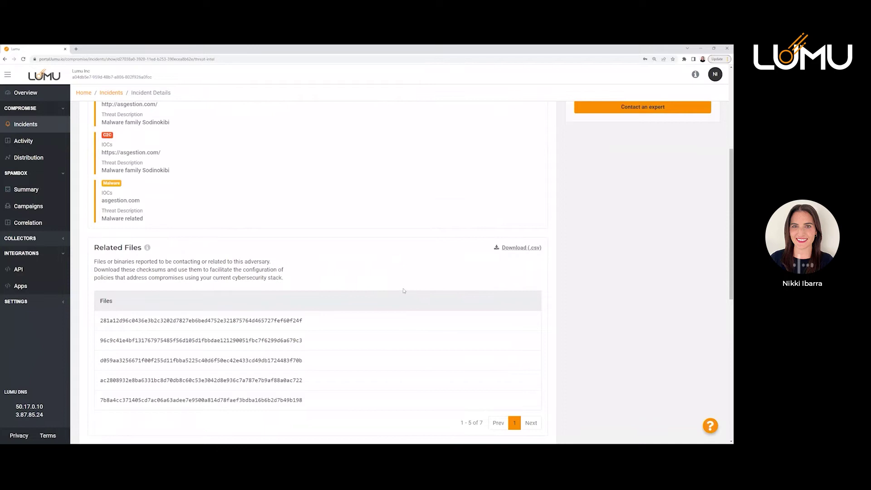
{"action": "scroll", "coordinate": [431, 291], "scroll_direction": "down", "scroll_amount": 2}
{"action": "scroll", "coordinate": [399, 291], "scroll_direction": "down", "scroll_amount": 2}
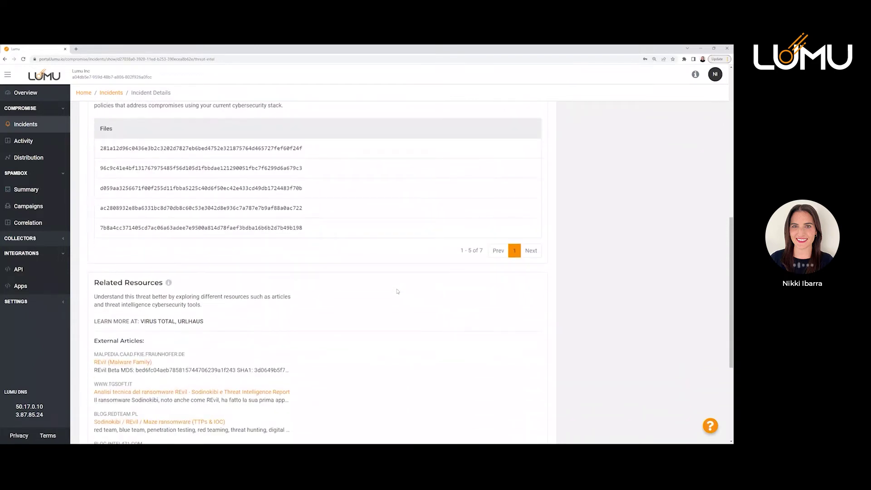
{"action": "scroll", "coordinate": [398, 292], "scroll_direction": "down", "scroll_amount": 1}
{"action": "scroll", "coordinate": [394, 292], "scroll_direction": "down", "scroll_amount": 1}
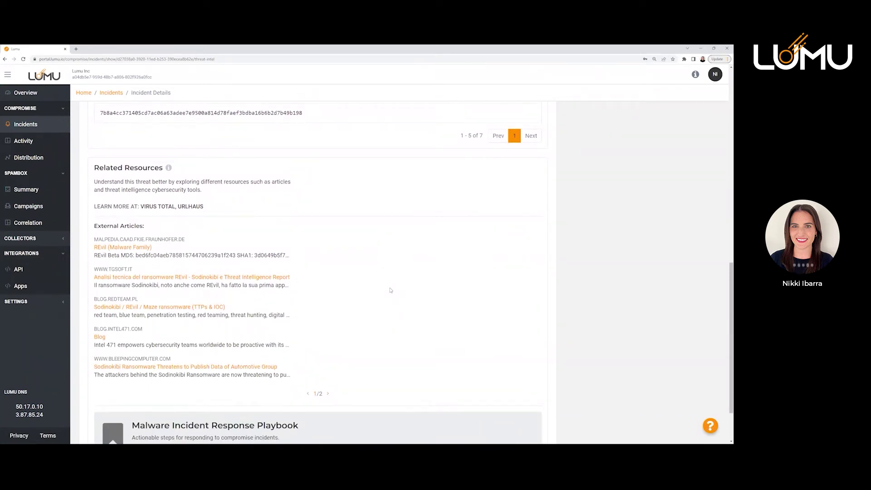
{"action": "scroll", "coordinate": [391, 290], "scroll_direction": "down", "scroll_amount": 1}
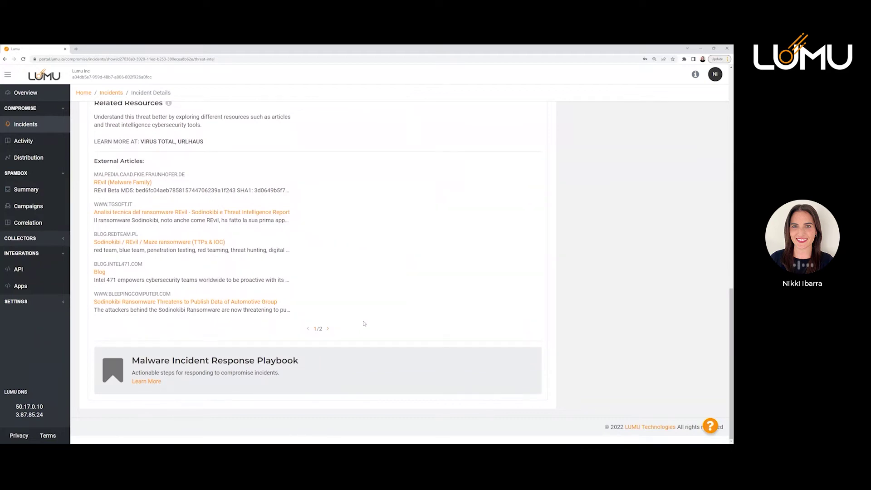
{"action": "left_click", "coordinate": [143, 383]}
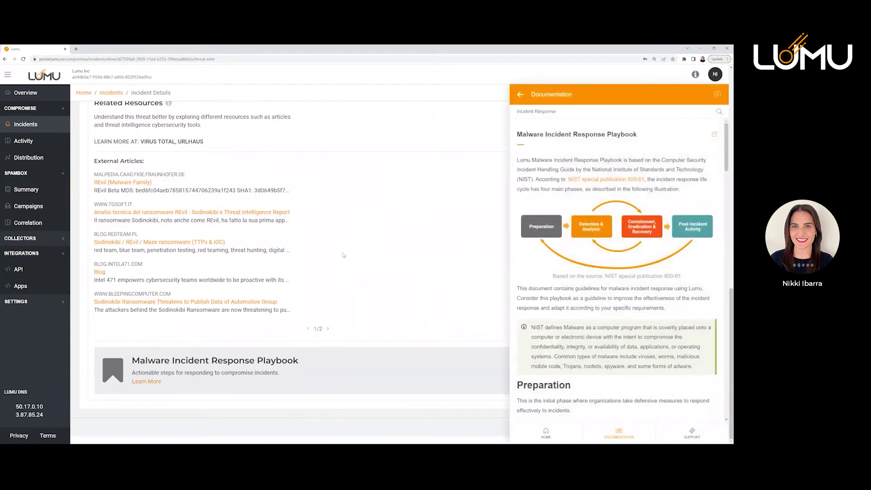
- Close the playbook and view the ATT&CK Matrix highlighting T1071, T1041 and T1020
{"action": "left_click", "coordinate": [716, 95]}
{"action": "scroll", "coordinate": [489, 222], "scroll_direction": "up", "scroll_amount": 15}
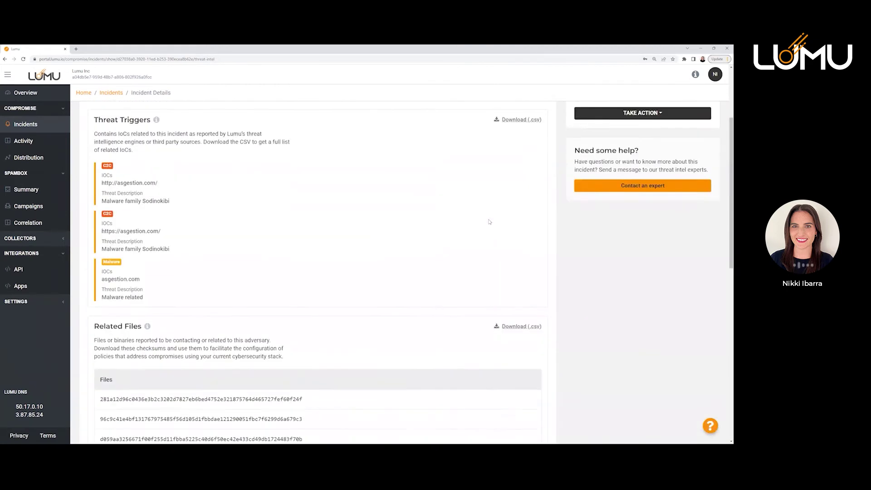
{"action": "left_click", "coordinate": [222, 217]}
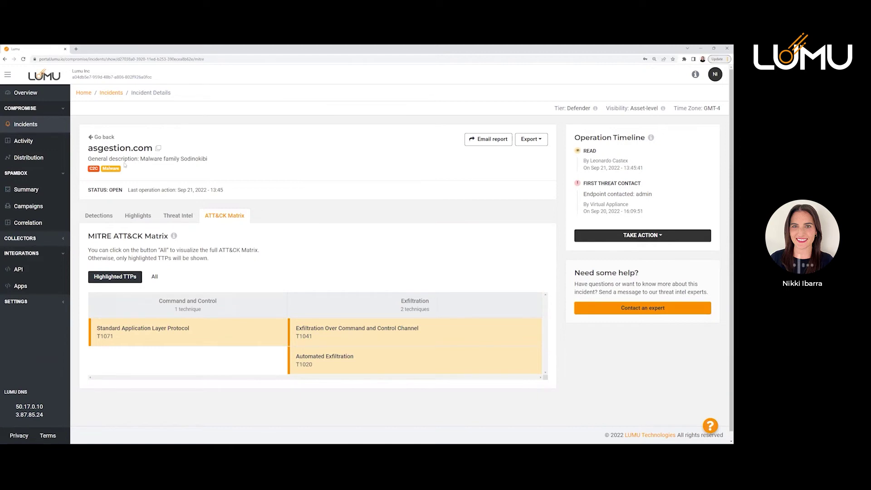
- Return to the Incidents list and open the Integrations Apps catalogue
{"action": "left_click", "coordinate": [91, 137]}
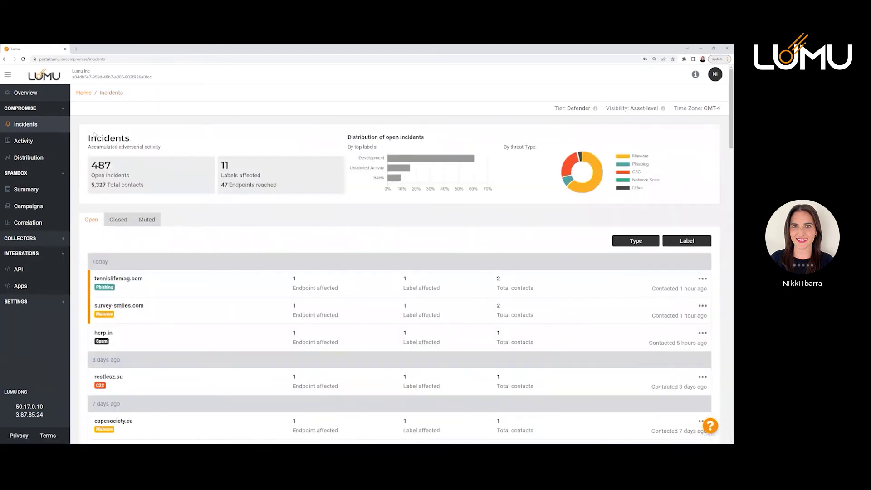
{"action": "left_click", "coordinate": [27, 287]}
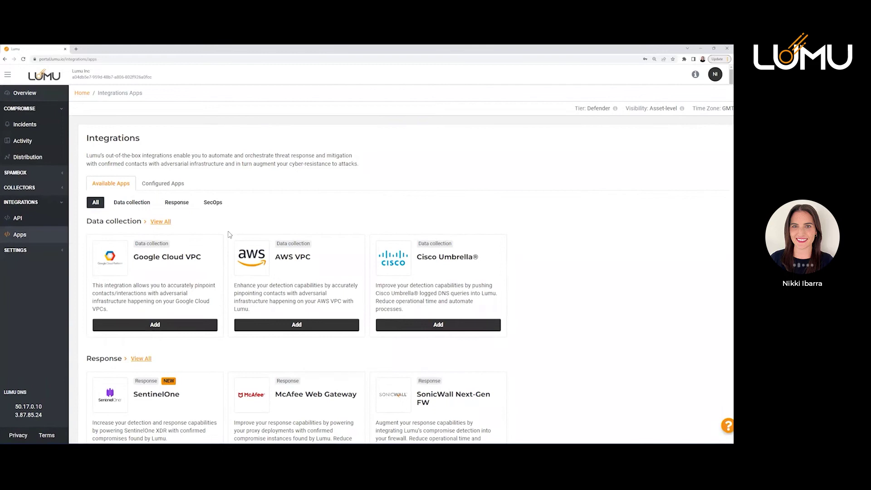
- Filter the apps to Response integrations and open FortiGate's Add Integration page
{"action": "left_click", "coordinate": [178, 205]}
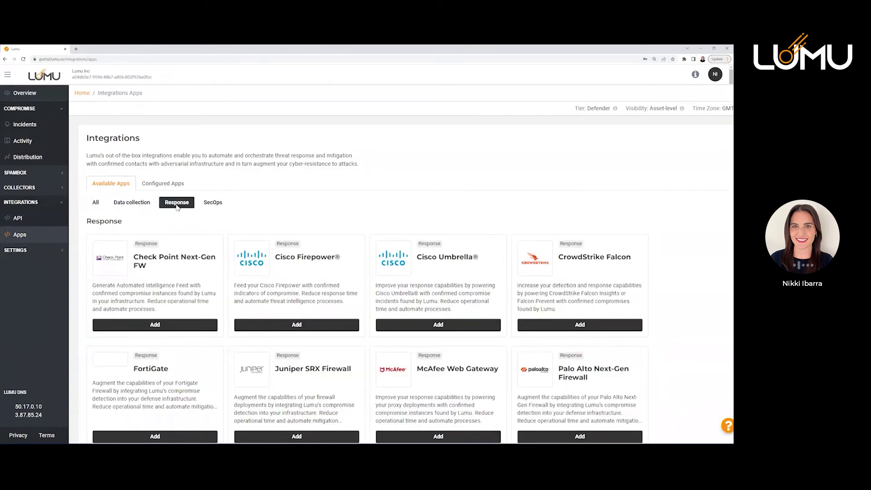
{"action": "scroll", "coordinate": [177, 208], "scroll_direction": "down", "scroll_amount": 1}
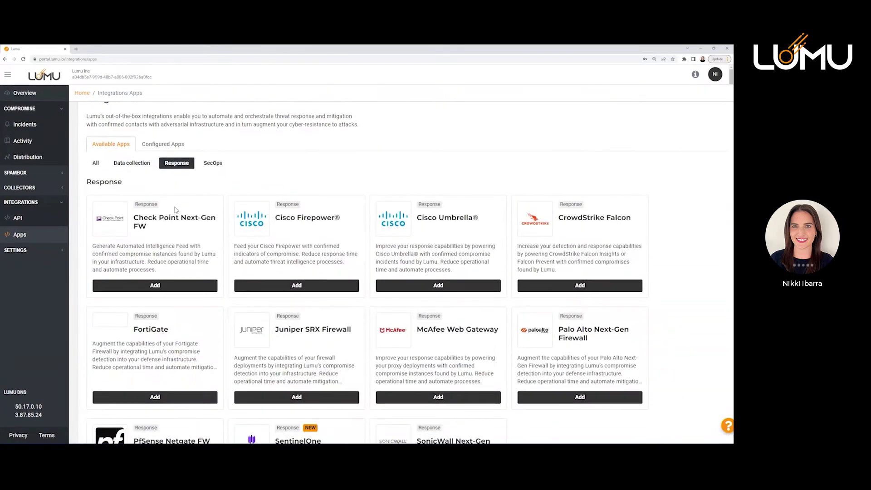
{"action": "left_click", "coordinate": [149, 400]}
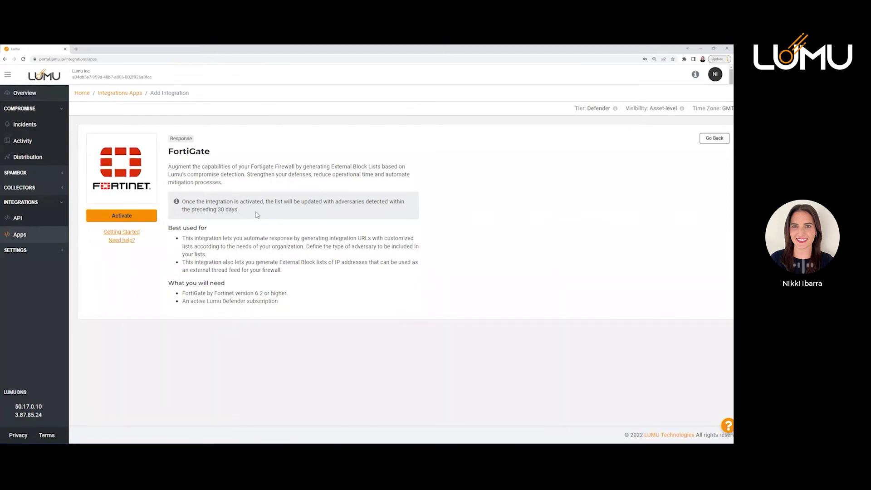
- Activate the FortiGate integration with the description 'My Fortigate integration'
{"action": "left_click", "coordinate": [131, 217]}
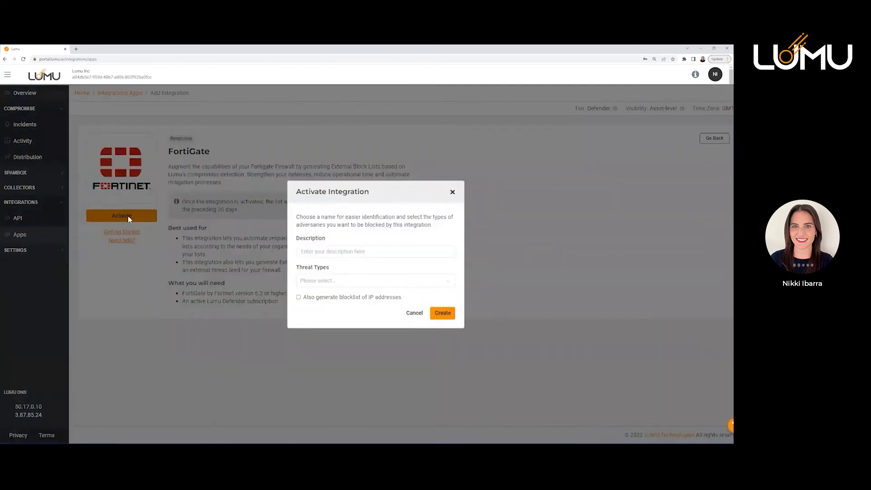
{"action": "left_click", "coordinate": [334, 251]}
{"action": "type", "text": "My Fortigate int"}
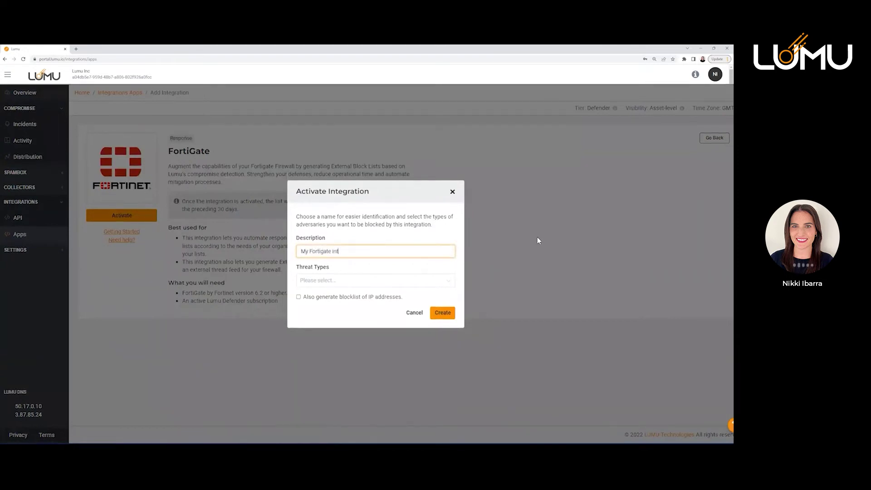
{"action": "type", "text": "egration"}
- Select Malware, C2C, Mining, Phishing and Spam as the threat types
{"action": "left_click", "coordinate": [393, 286]}
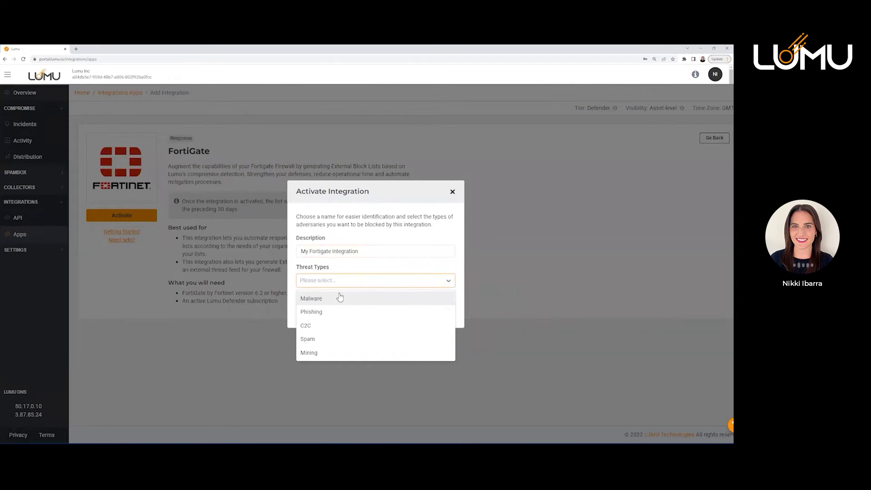
{"action": "left_click", "coordinate": [328, 301]}
{"action": "left_click", "coordinate": [371, 286]}
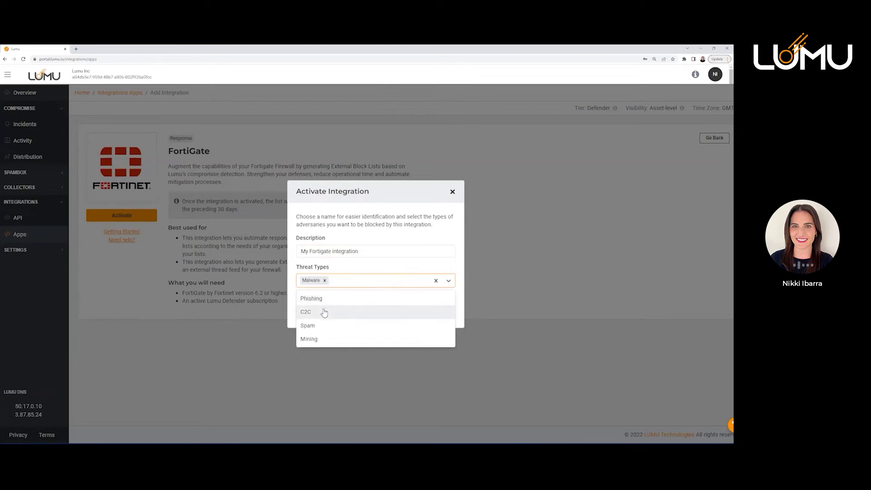
{"action": "left_click", "coordinate": [326, 313]}
{"action": "left_click", "coordinate": [380, 287]}
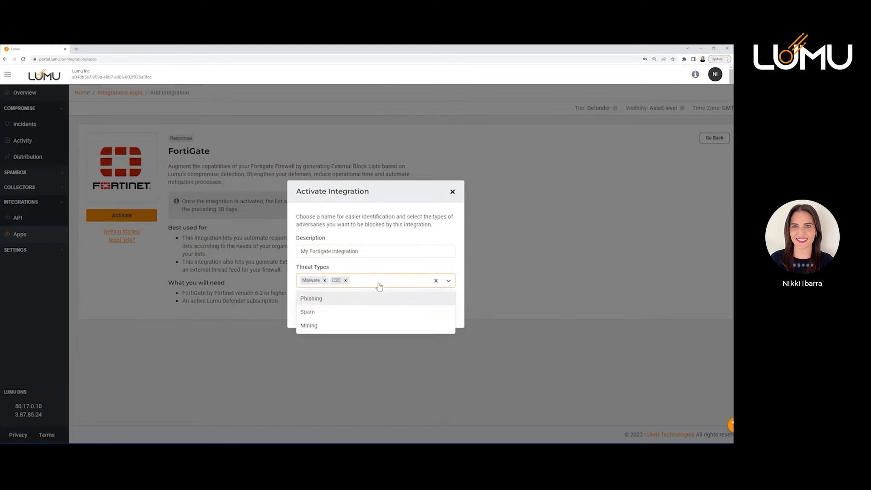
{"action": "left_click", "coordinate": [329, 316]}
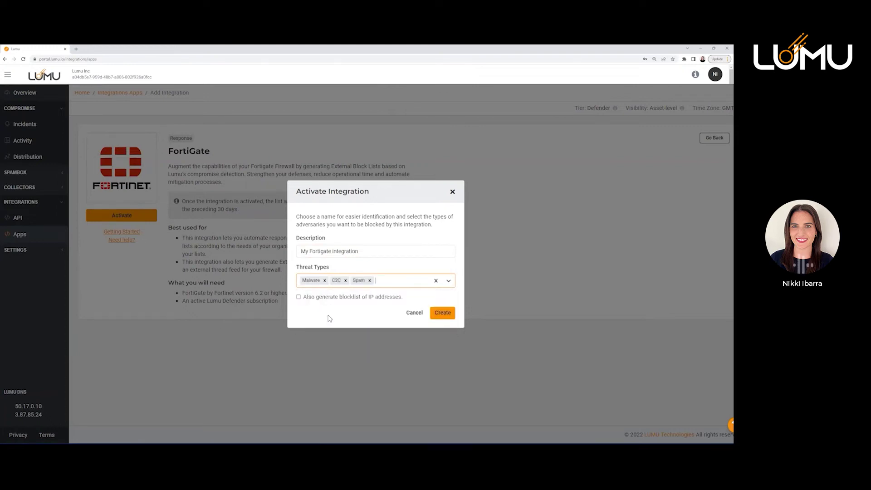
{"action": "left_click", "coordinate": [392, 282]}
{"action": "left_click", "coordinate": [351, 299]}
{"action": "left_click", "coordinate": [409, 281]}
{"action": "left_click", "coordinate": [355, 303]}
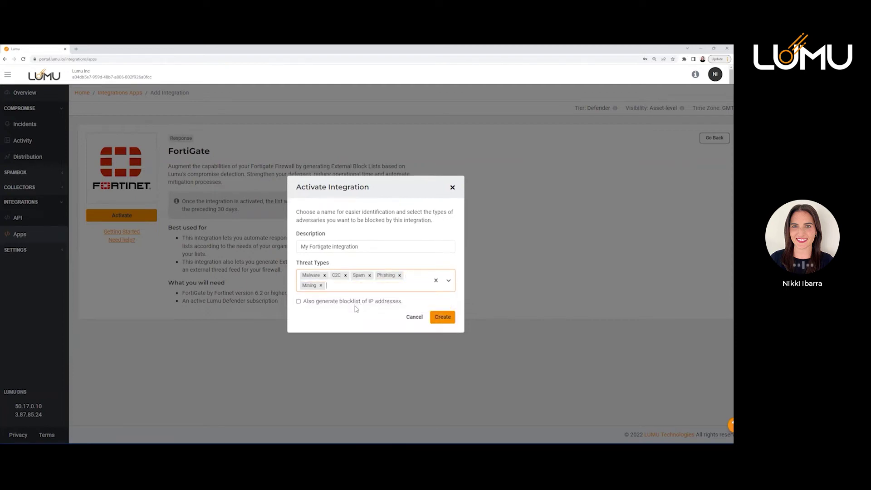
{"action": "left_click", "coordinate": [370, 276]}
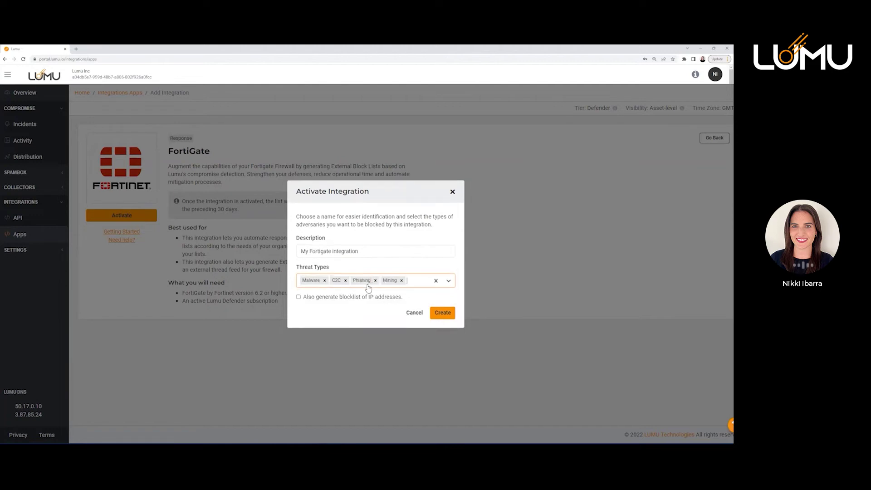
{"action": "left_click", "coordinate": [376, 281]}
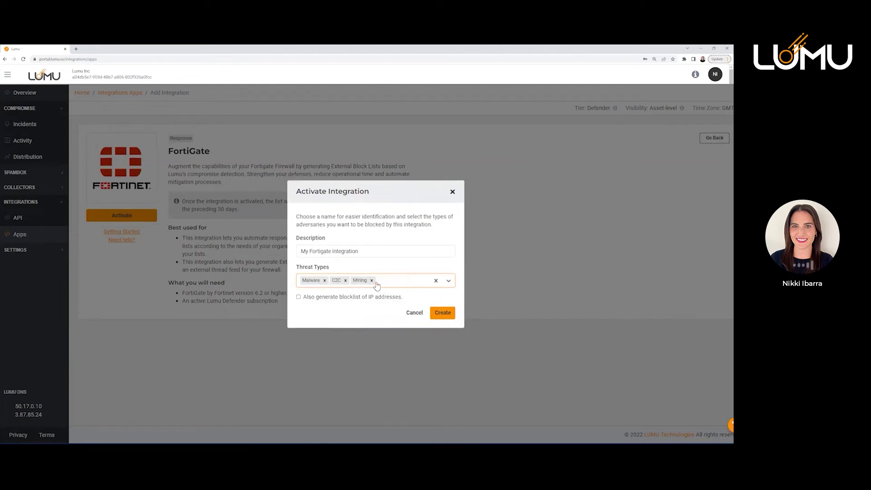
{"action": "left_click", "coordinate": [389, 282]}
{"action": "left_click", "coordinate": [336, 299]}
{"action": "left_click", "coordinate": [411, 284]}
{"action": "left_click", "coordinate": [385, 299]}
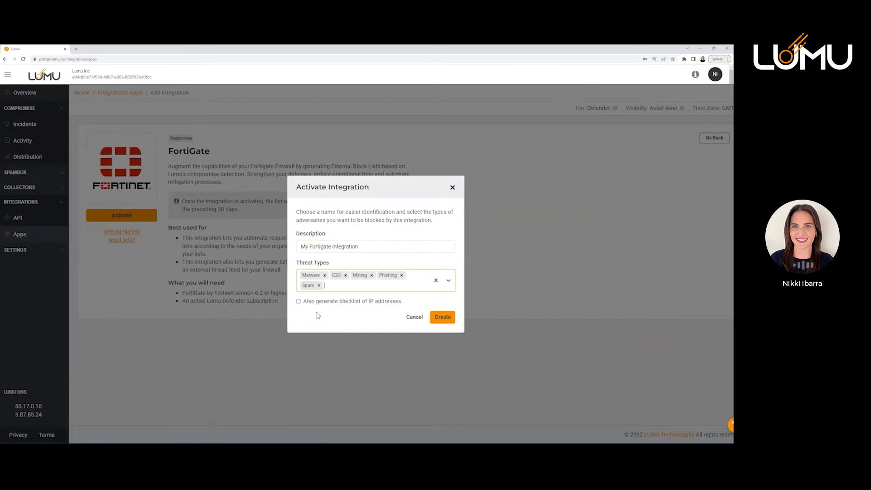
- Enable the IP address blocklist and create the integration
{"action": "left_click_drag", "start_coordinate": [369, 302], "coordinate": [403, 302]}
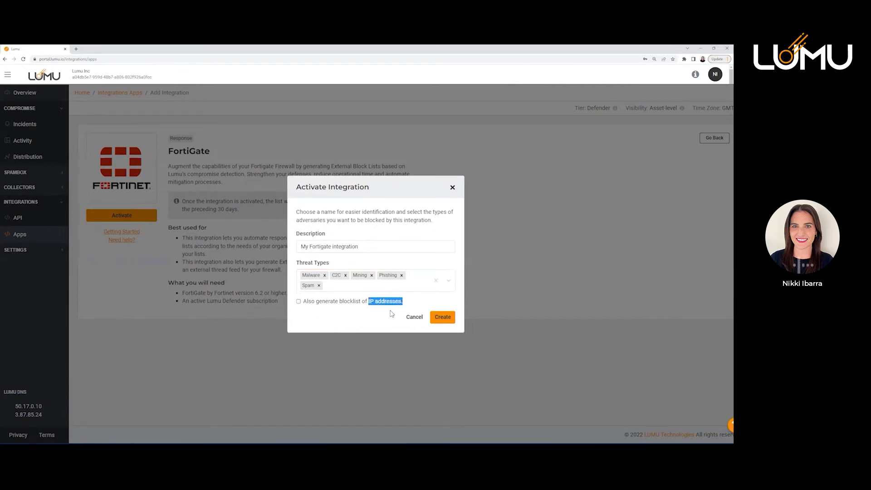
{"action": "left_click", "coordinate": [392, 313]}
{"action": "left_click", "coordinate": [443, 321]}
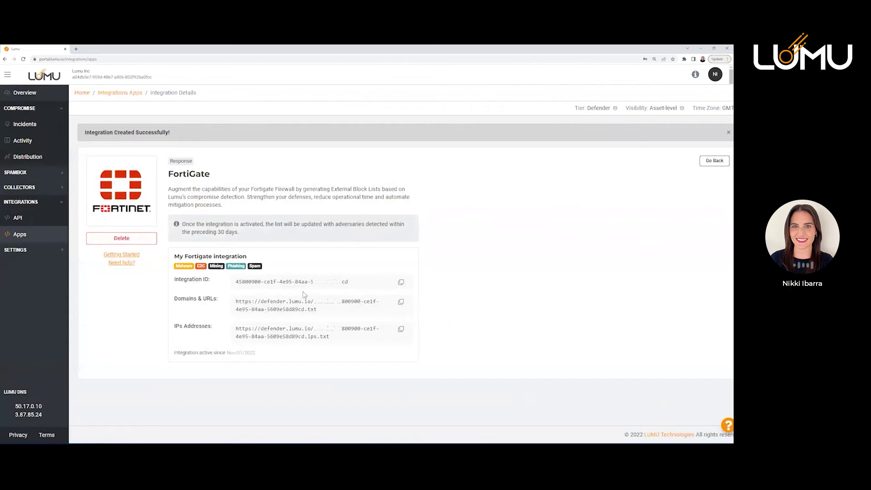
{"action": "left_click_drag", "start_coordinate": [175, 280], "coordinate": [213, 282]}
{"action": "left_click_drag", "start_coordinate": [176, 298], "coordinate": [219, 301]}
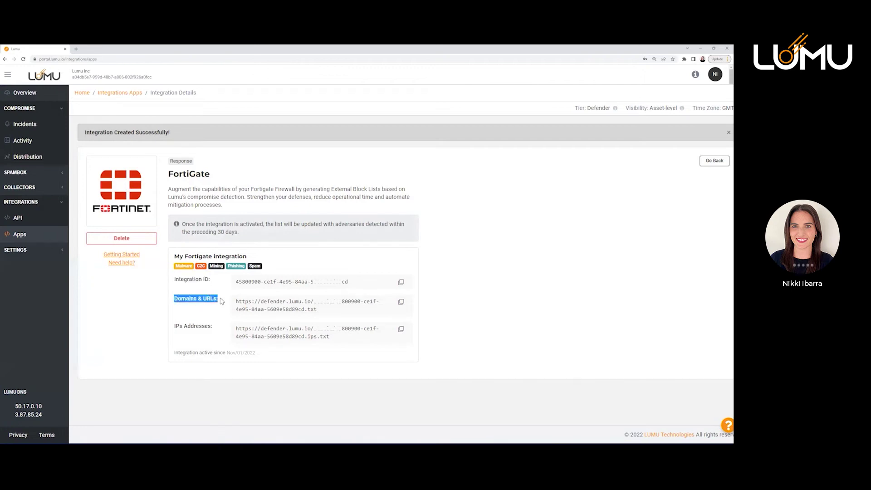
{"action": "left_click", "coordinate": [219, 304]}
{"action": "left_click_drag", "start_coordinate": [322, 313], "coordinate": [219, 308]}
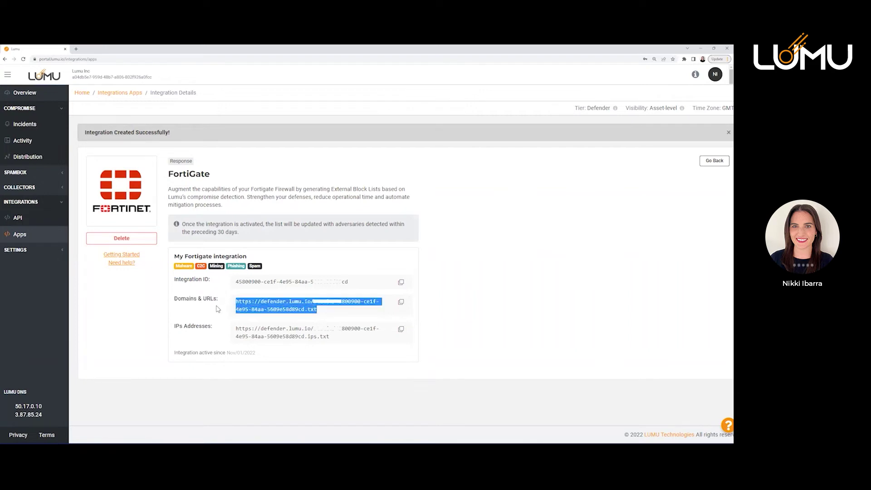
{"action": "left_click", "coordinate": [210, 310]}
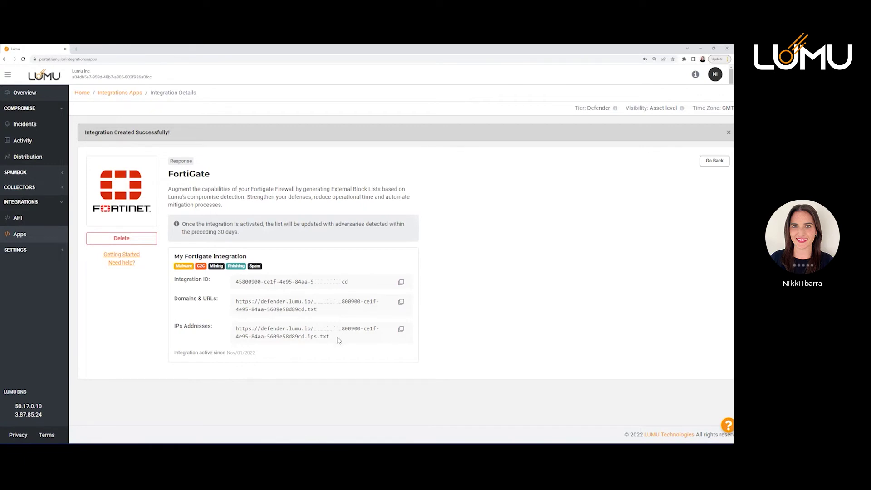
{"action": "left_click_drag", "start_coordinate": [341, 340], "coordinate": [236, 328]}
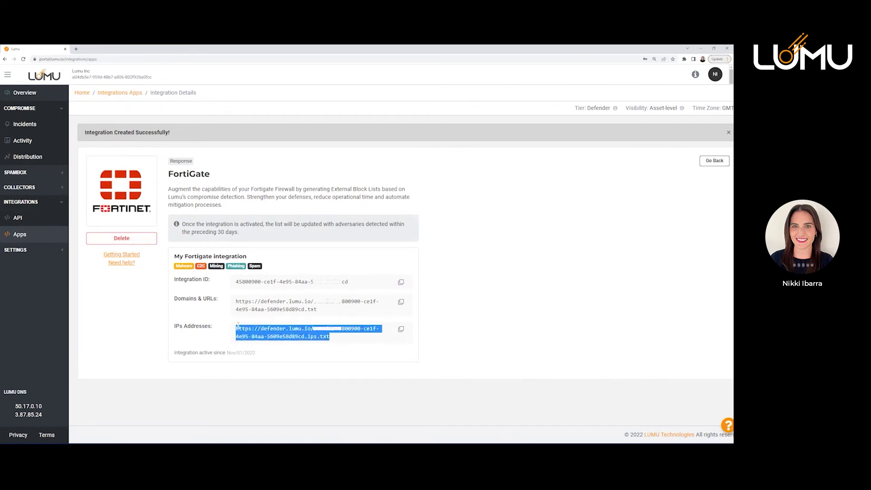
{"action": "left_click", "coordinate": [347, 363]}
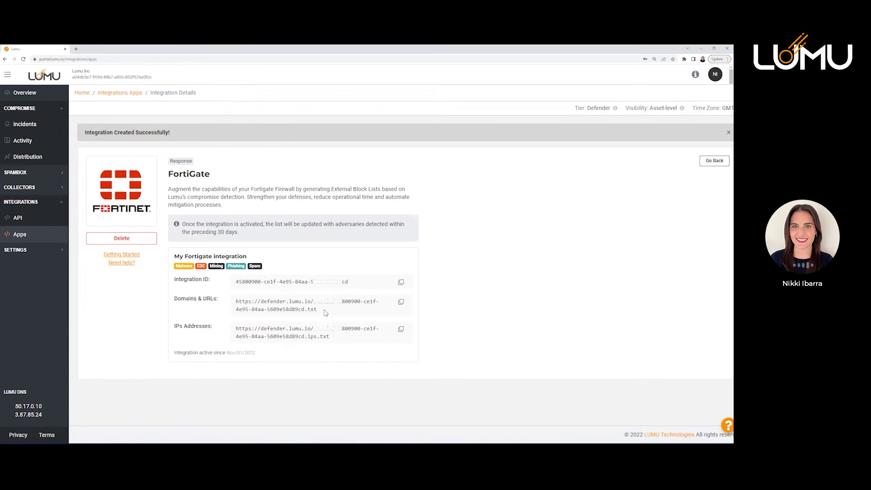
{"action": "left_click_drag", "start_coordinate": [216, 327], "coordinate": [174, 327]}
{"action": "left_click_drag", "start_coordinate": [220, 300], "coordinate": [175, 303]}
{"action": "left_click", "coordinate": [474, 314]}
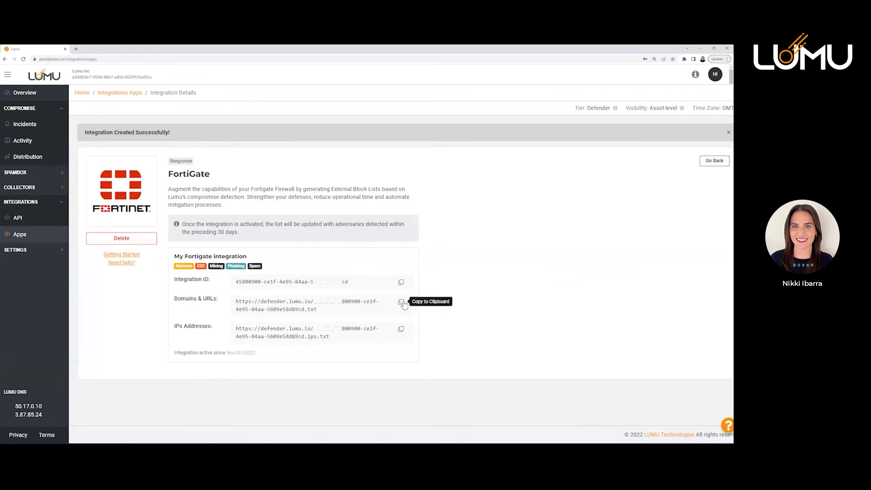
{"action": "left_click_drag", "start_coordinate": [320, 314], "coordinate": [237, 302]}
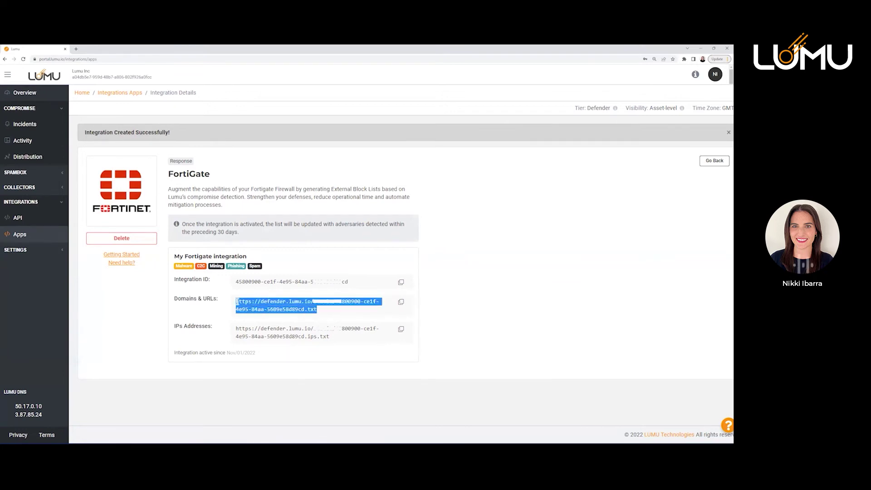
{"action": "left_click_drag", "start_coordinate": [330, 339], "coordinate": [236, 330]}
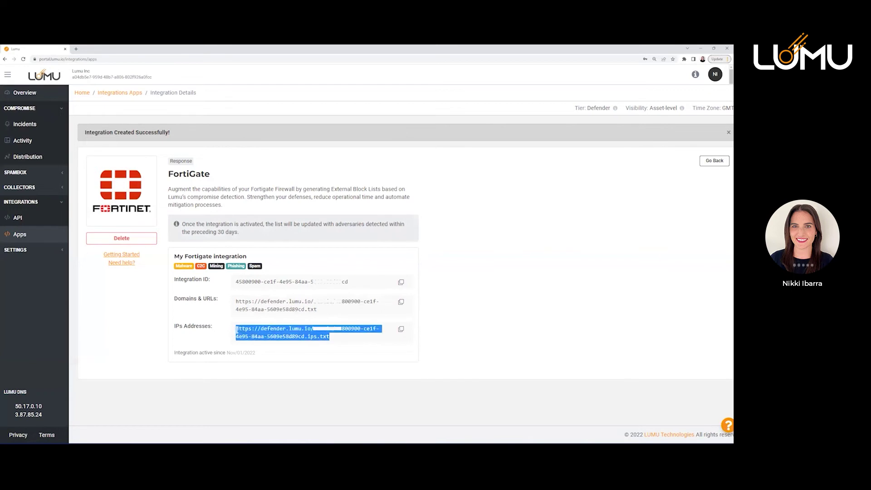
{"action": "left_click", "coordinate": [368, 353]}
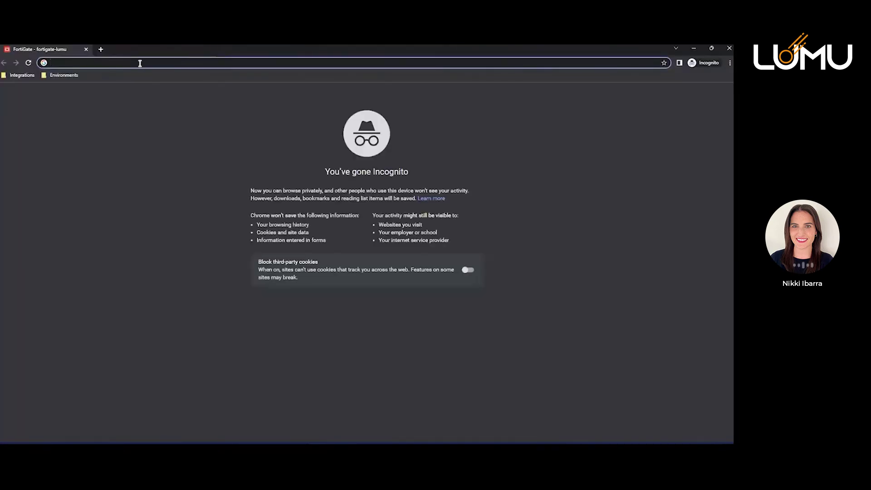
- Log in to the FortiGate console at its IP as admin and defer the setup prompt
{"action": "key", "text": "ctrl+v"}
{"action": "key", "text": "Return"}
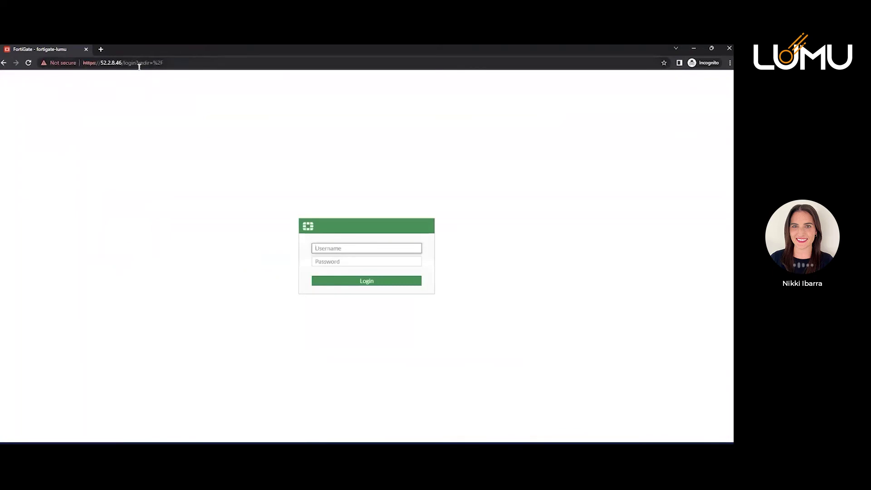
{"action": "type", "text": "admin"}
{"action": "key", "text": "Tab"}
{"action": "type", "text": "•••••••••"}
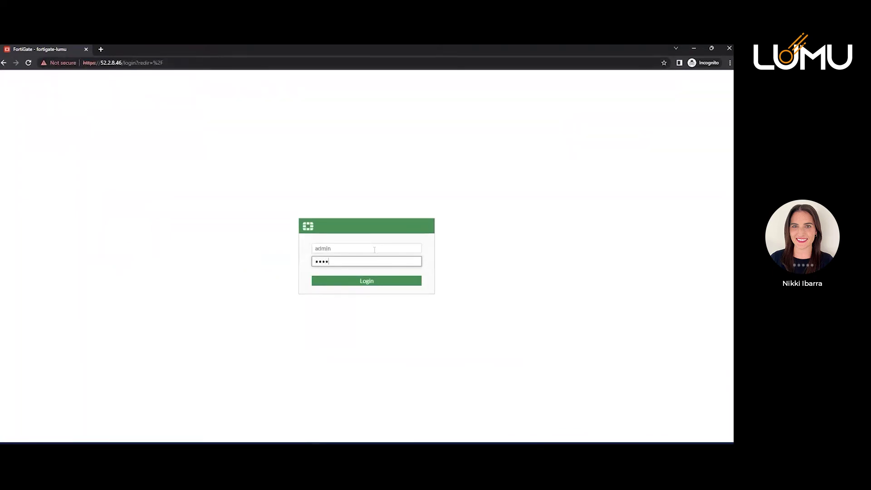
{"action": "key", "text": "Return"}
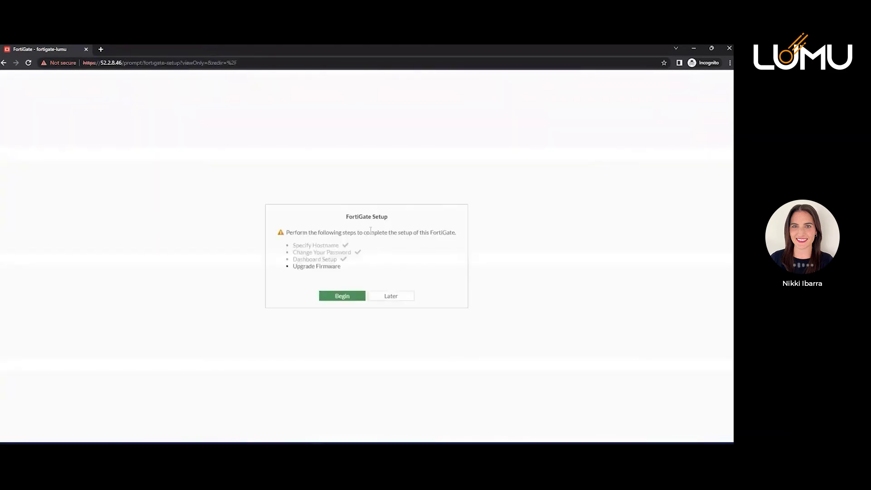
{"action": "left_click", "coordinate": [391, 297]}
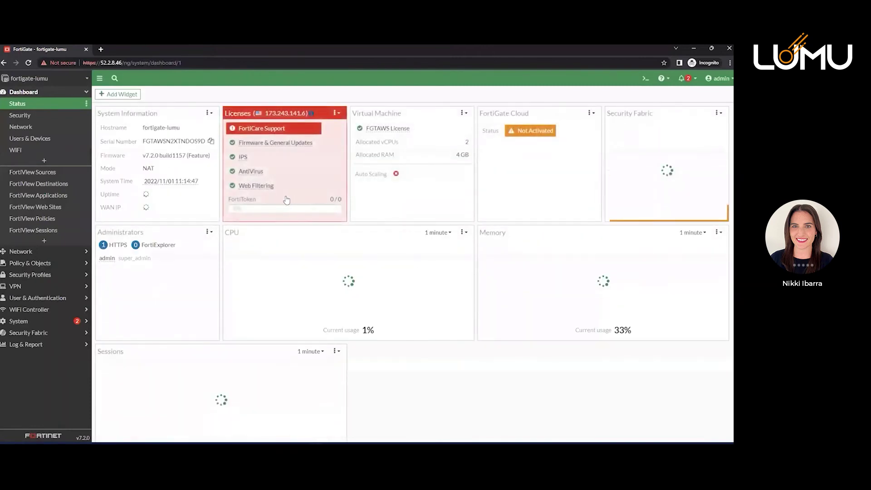
- Check the FortiGate version in the admin menu, then open Security Fabric > External Connectors
{"action": "left_click", "coordinate": [722, 80]}
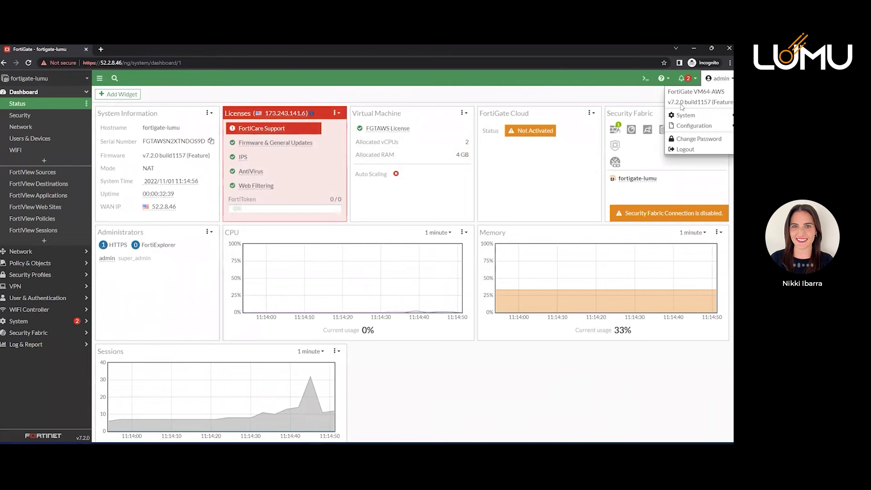
{"action": "left_click", "coordinate": [711, 80]}
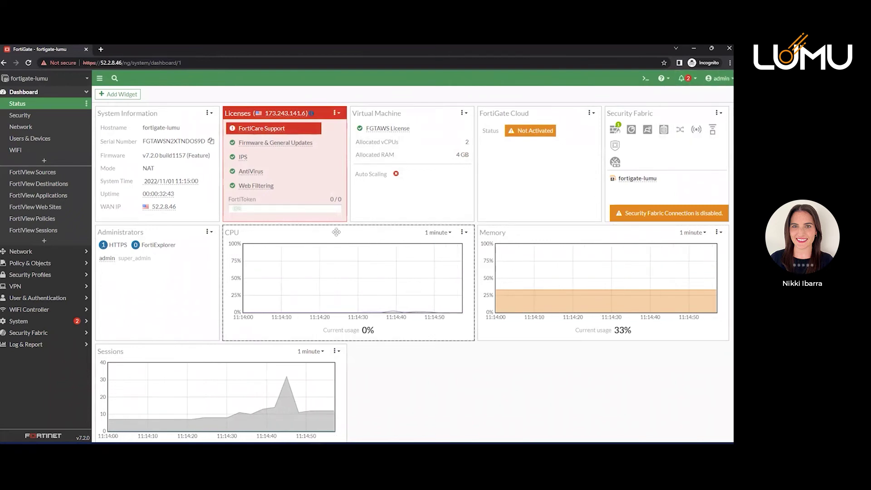
{"action": "left_click", "coordinate": [32, 334]}
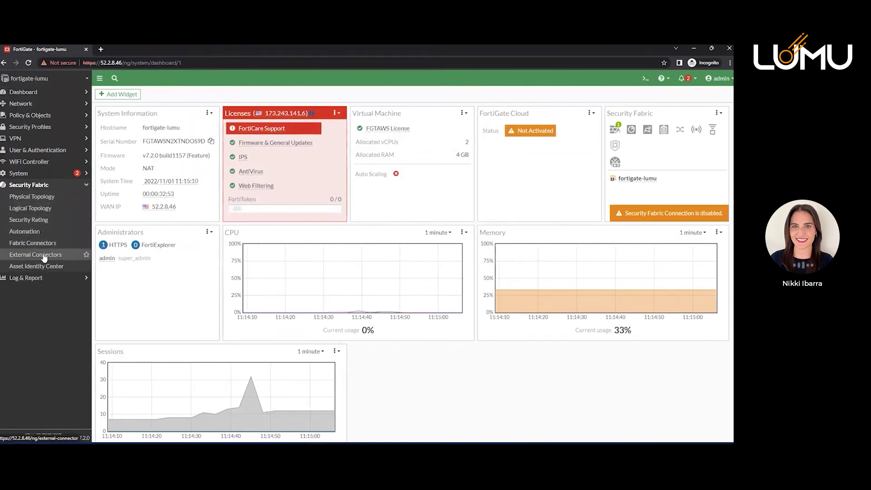
{"action": "left_click", "coordinate": [44, 257]}
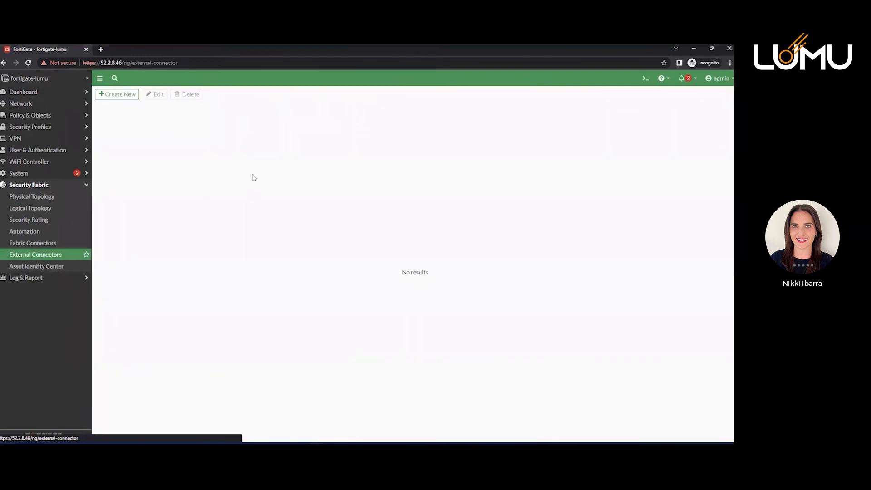
- Start a new FortiGuard Category threat feed connector and copy Lumu's Domains & URLs feed address
{"action": "left_click", "coordinate": [129, 98]}
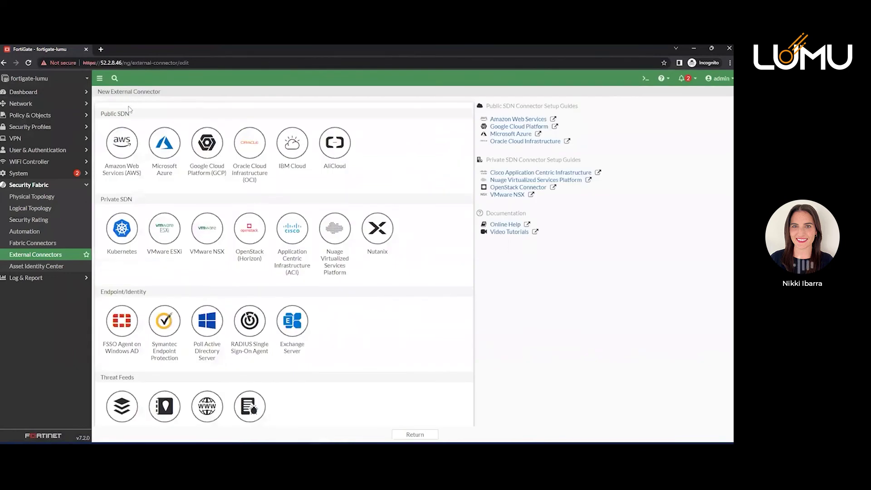
{"action": "scroll", "coordinate": [363, 352], "scroll_direction": "down", "scroll_amount": 1}
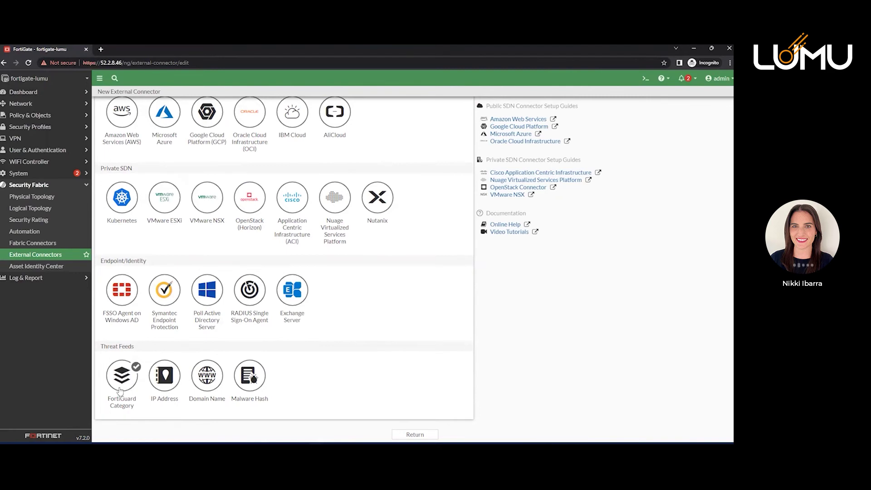
{"action": "left_click", "coordinate": [120, 391]}
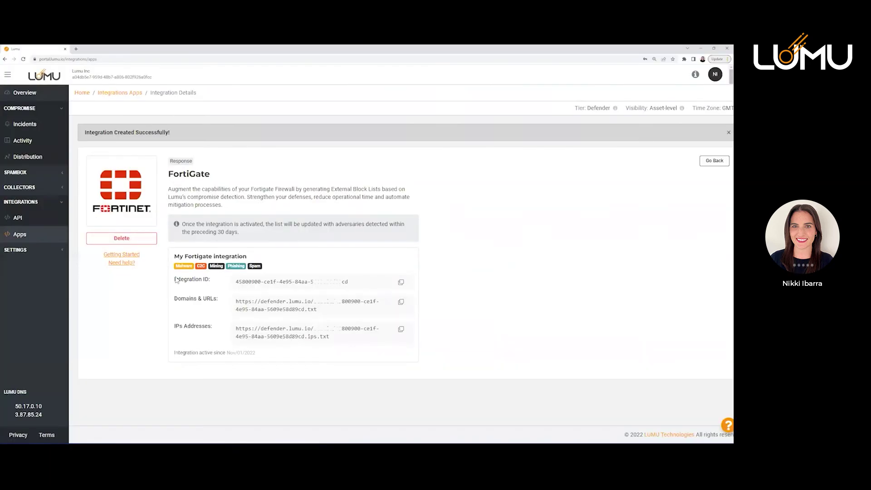
{"action": "left_click", "coordinate": [401, 303]}
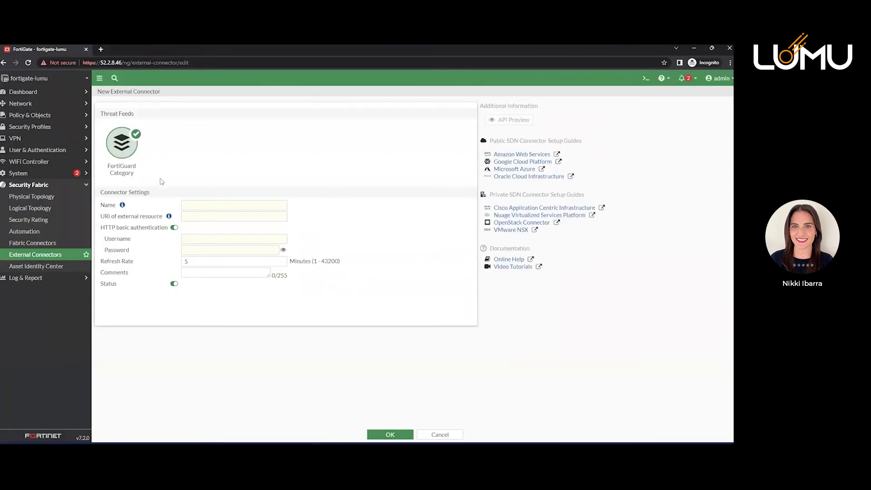
- Name the connector Lumu URLs, paste Lumu's domains feed URI, and disable HTTP basic authentication
{"action": "left_click", "coordinate": [184, 207]}
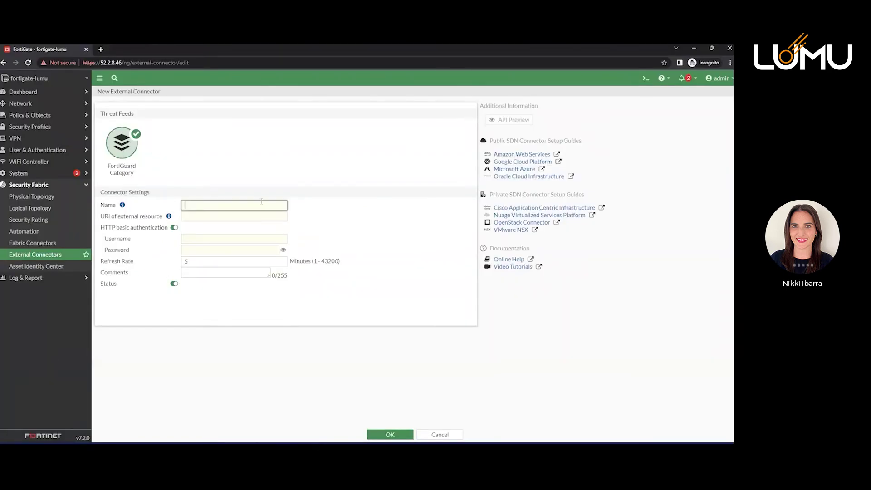
{"action": "type", "text": "Lumu URLs"}
{"action": "left_click", "coordinate": [207, 215]}
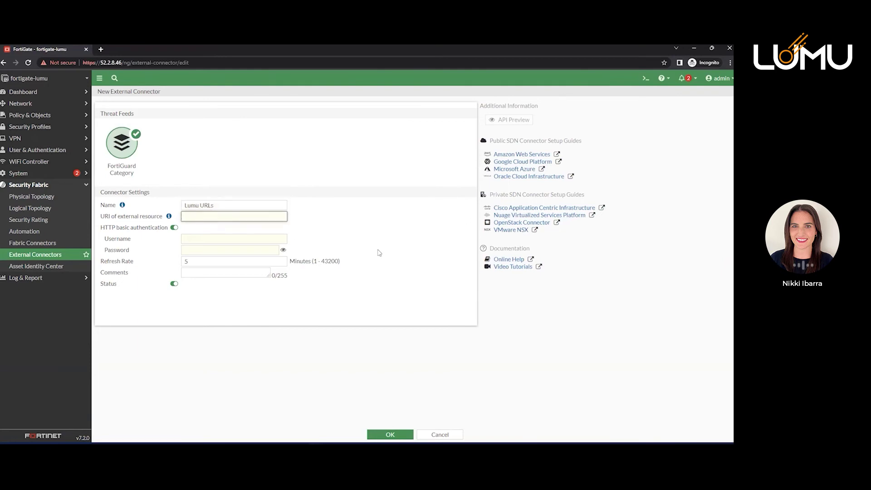
{"action": "key", "text": "ctrl+v"}
{"action": "left_click", "coordinate": [175, 228]}
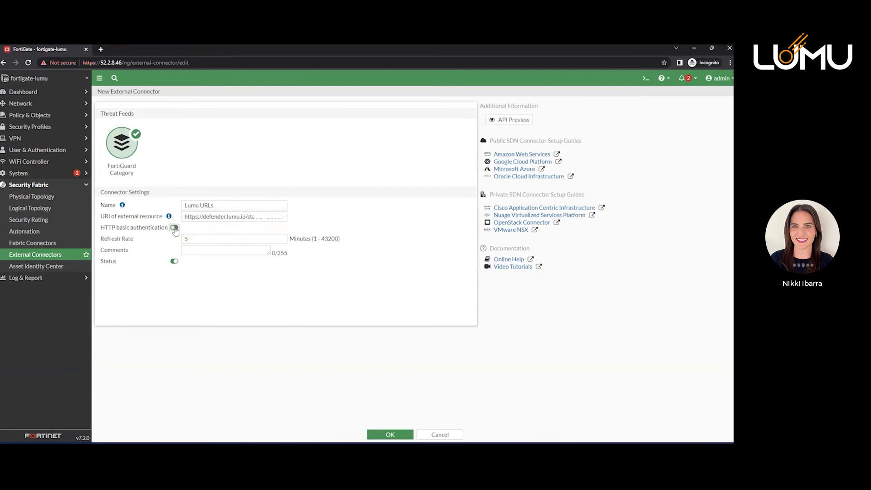
- Set the refresh rate to 30, add the comment 'Lumu URLs', and save the connector
{"action": "left_click", "coordinate": [208, 239]}
{"action": "double_click", "coordinate": [210, 239]}
{"action": "type", "text": "30"}
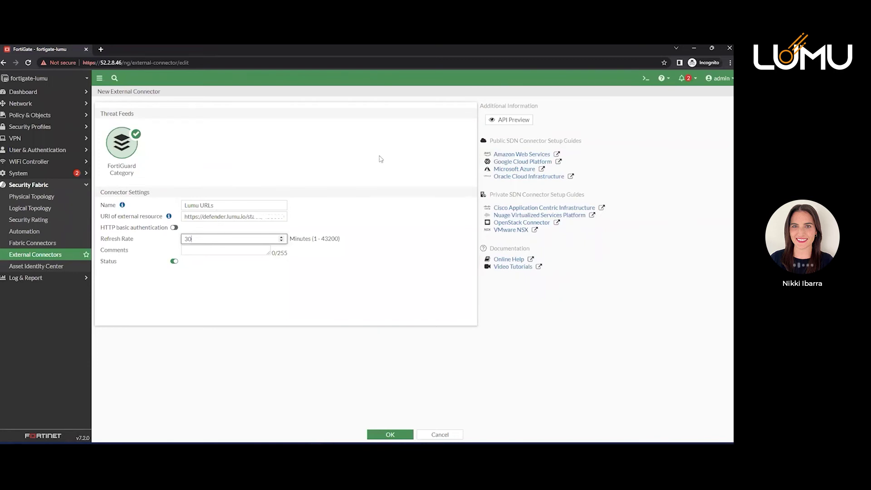
{"action": "left_click", "coordinate": [234, 250]}
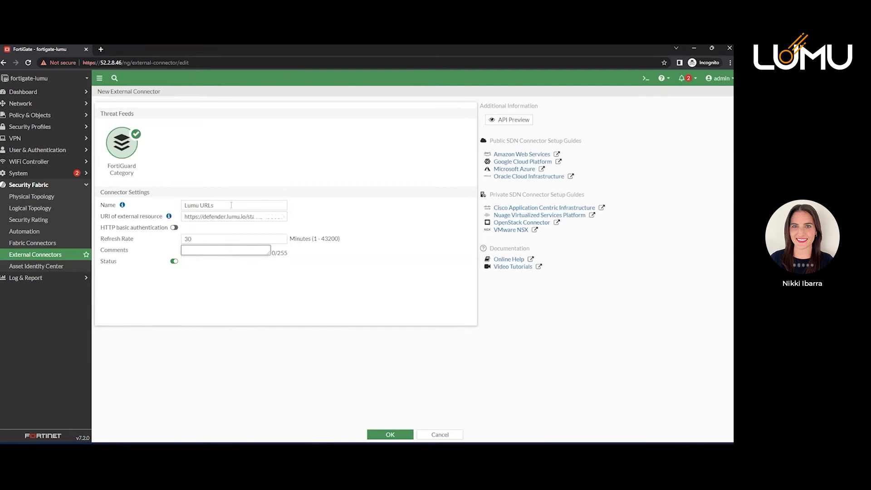
{"action": "left_click_drag", "start_coordinate": [231, 205], "coordinate": [164, 210]}
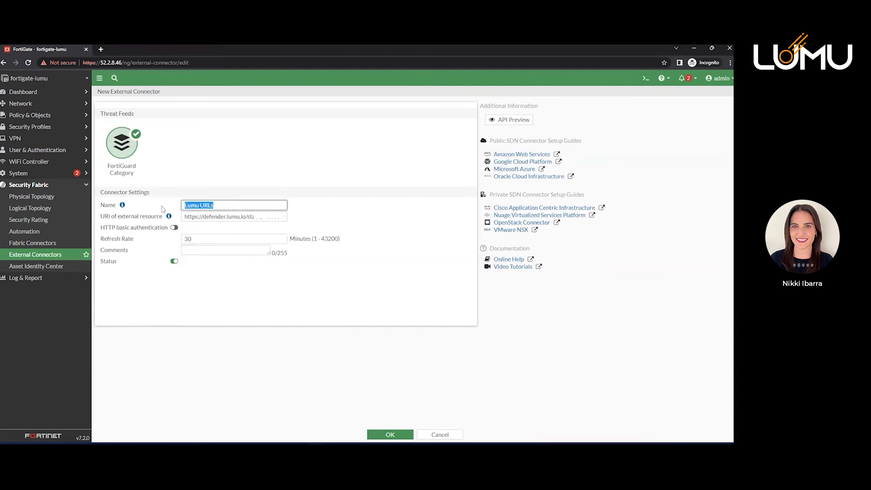
{"action": "left_click", "coordinate": [209, 252]}
{"action": "key", "text": "ctrl+v"}
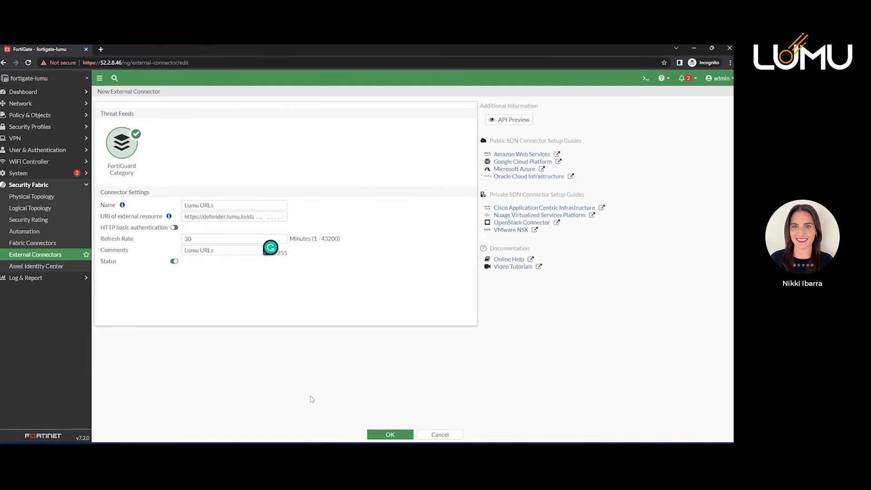
{"action": "left_click", "coordinate": [374, 436]}
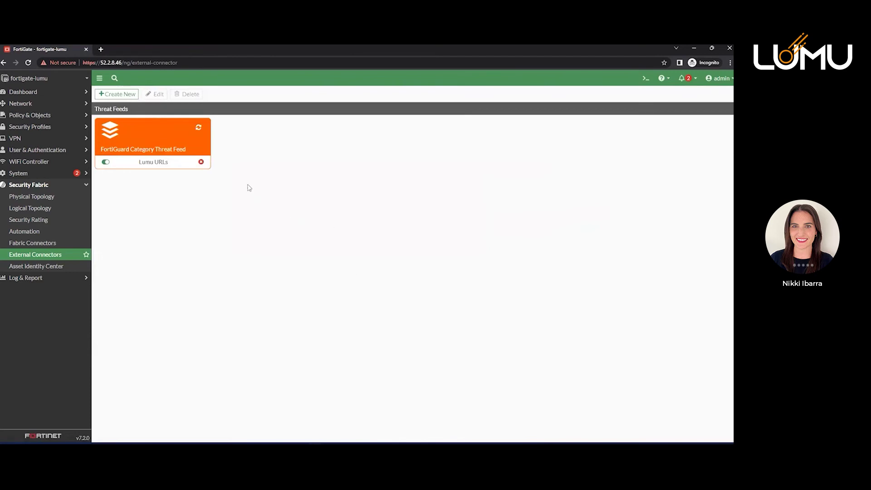
- Inspect the Lumu URLs feed's fetched entries, such as financialbom.us, then close the list
{"action": "mouse_move", "coordinate": [201, 164]}
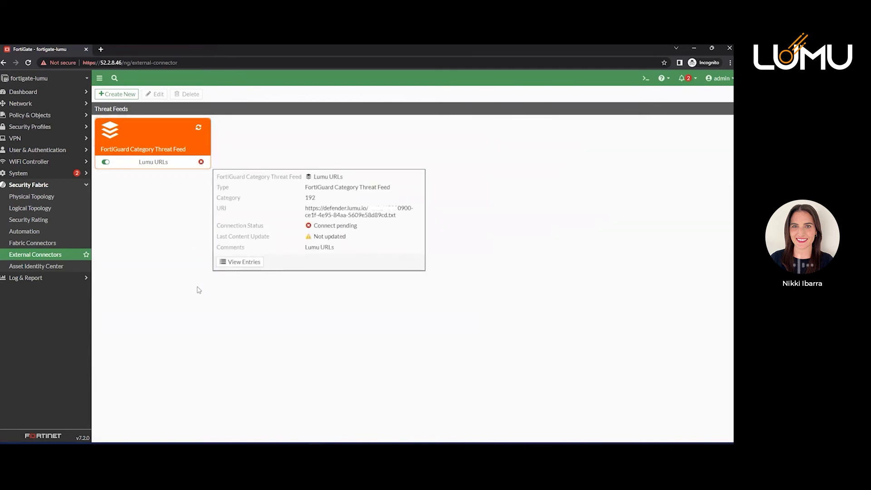
{"action": "mouse_move", "coordinate": [191, 149]}
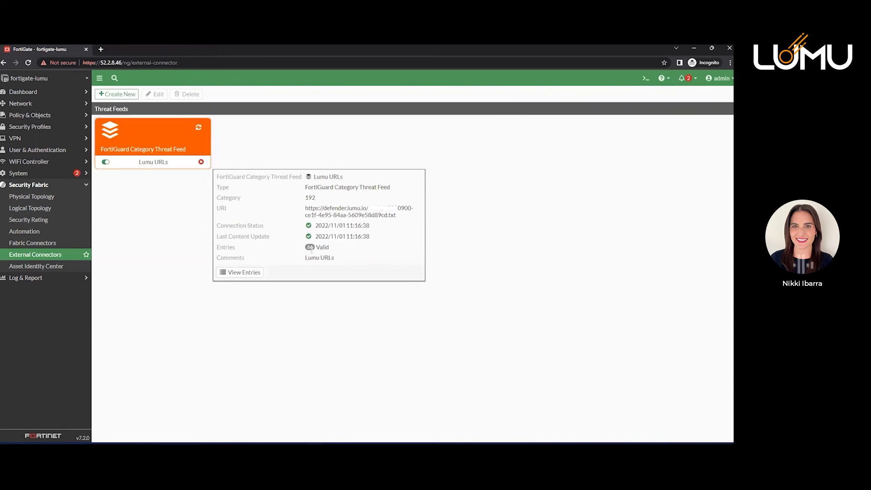
{"action": "left_click", "coordinate": [238, 273]}
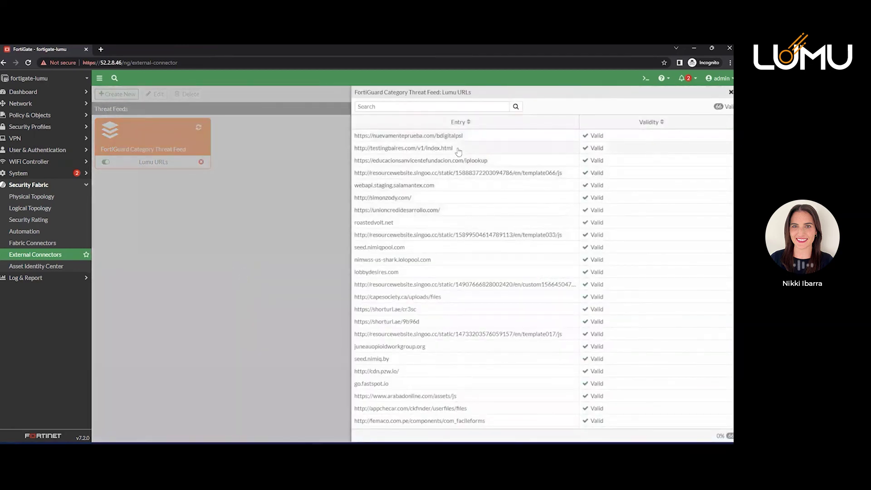
{"action": "scroll", "coordinate": [456, 146], "scroll_direction": "down", "scroll_amount": 6}
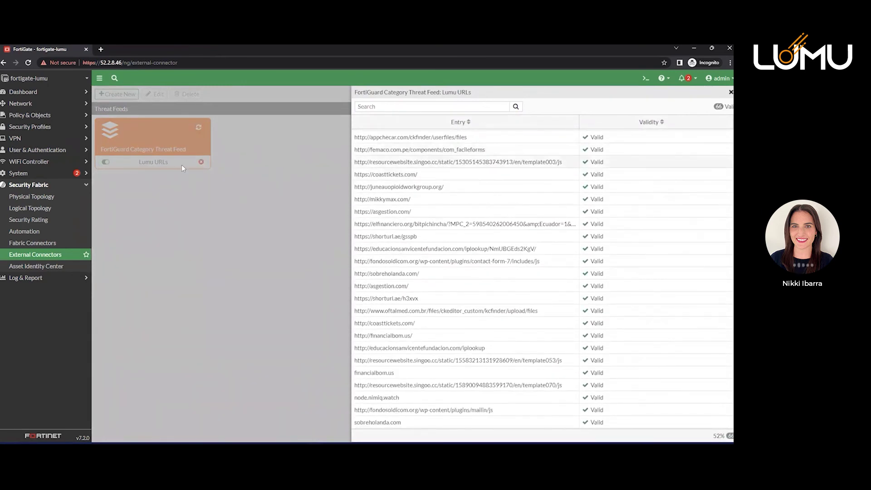
{"action": "left_click_drag", "start_coordinate": [402, 375], "coordinate": [353, 374]}
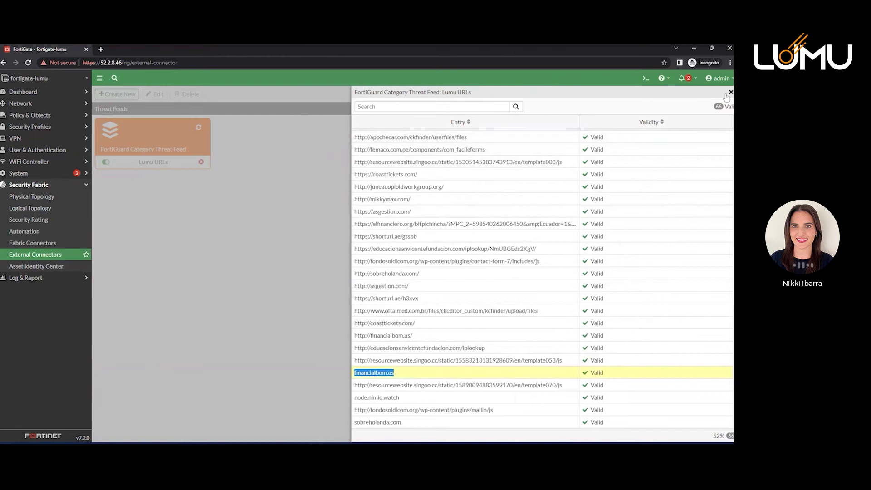
{"action": "left_click", "coordinate": [731, 92]}
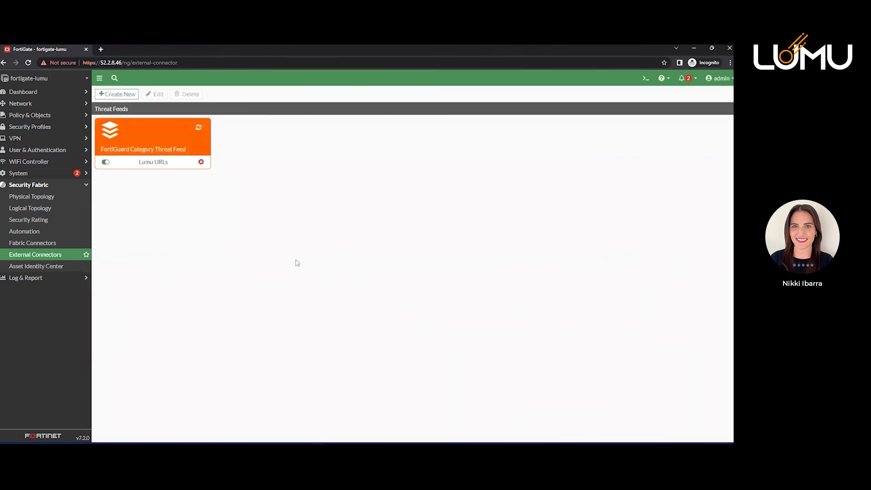
- Start a new IP Address threat feed named Lumu IPs, using Lumu's IP list URL as its resource
{"action": "left_click", "coordinate": [130, 95]}
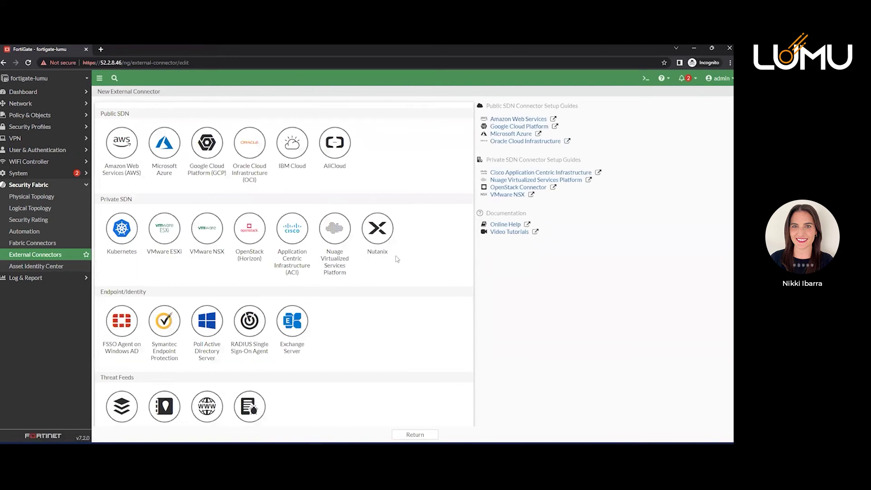
{"action": "scroll", "coordinate": [416, 288], "scroll_direction": "down", "scroll_amount": 1}
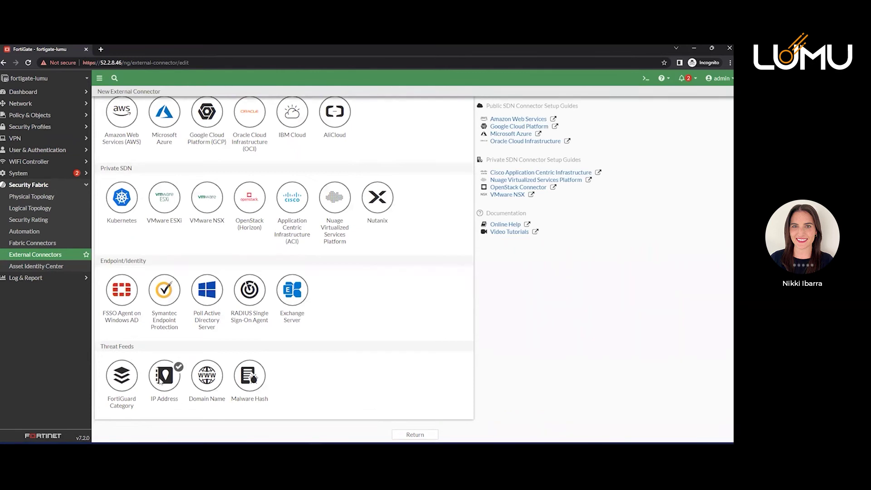
{"action": "left_click", "coordinate": [160, 382]}
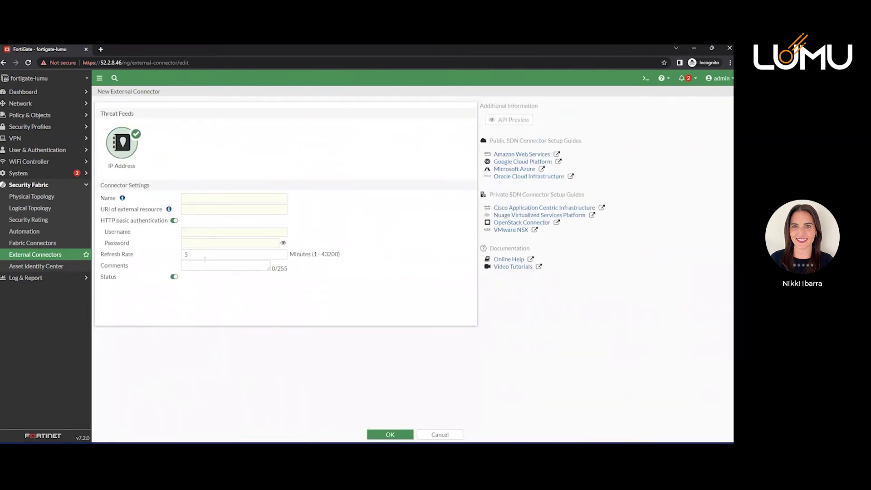
{"action": "left_click", "coordinate": [218, 199]}
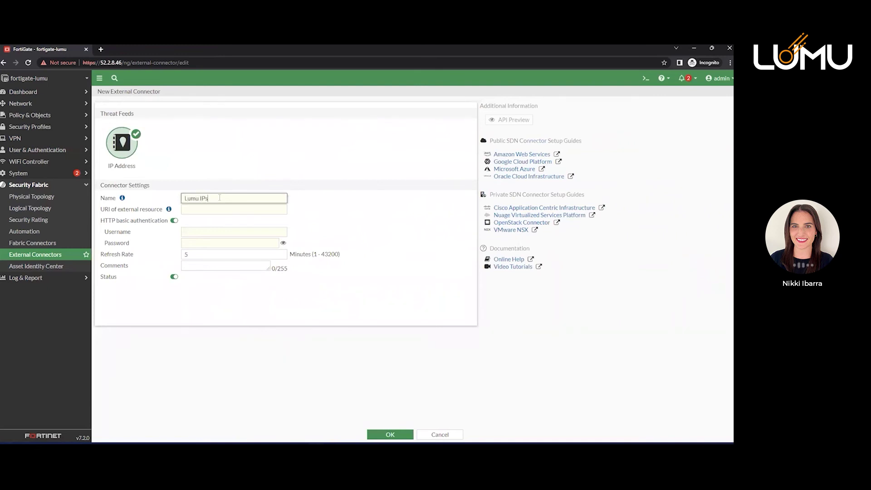
{"action": "left_click", "coordinate": [219, 209]}
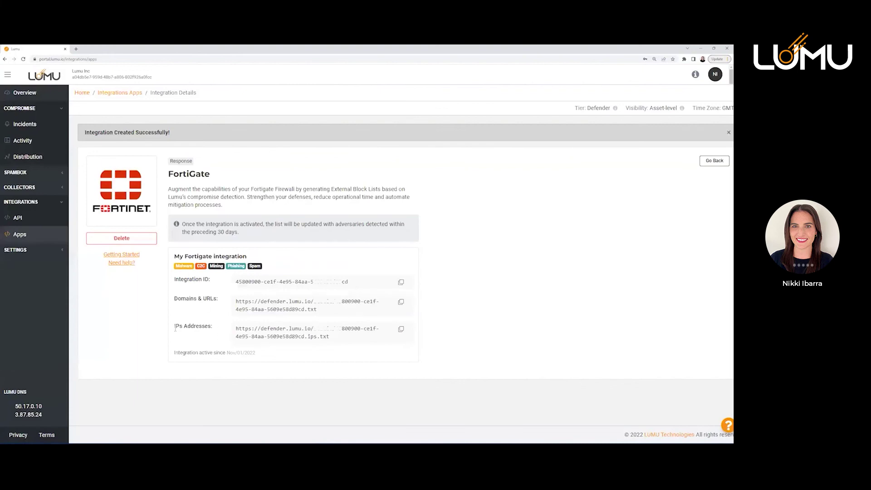
{"action": "left_click", "coordinate": [402, 330]}
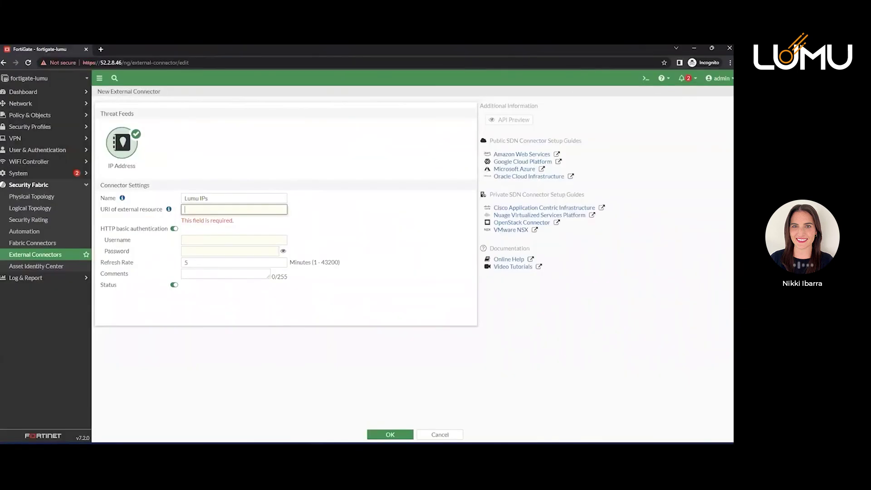
{"action": "key", "text": "ctrl+v"}
{"action": "left_click", "coordinate": [177, 233]}
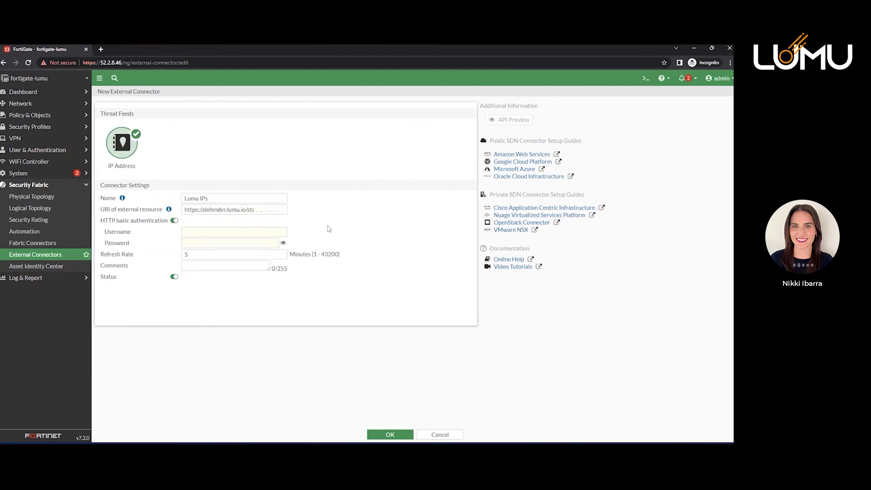
- Disable HTTP basic authentication, set refresh rate 30 minutes, add comment 'Lumu IPs', and save the feed
{"action": "left_click", "coordinate": [175, 220]}
{"action": "left_click", "coordinate": [201, 231]}
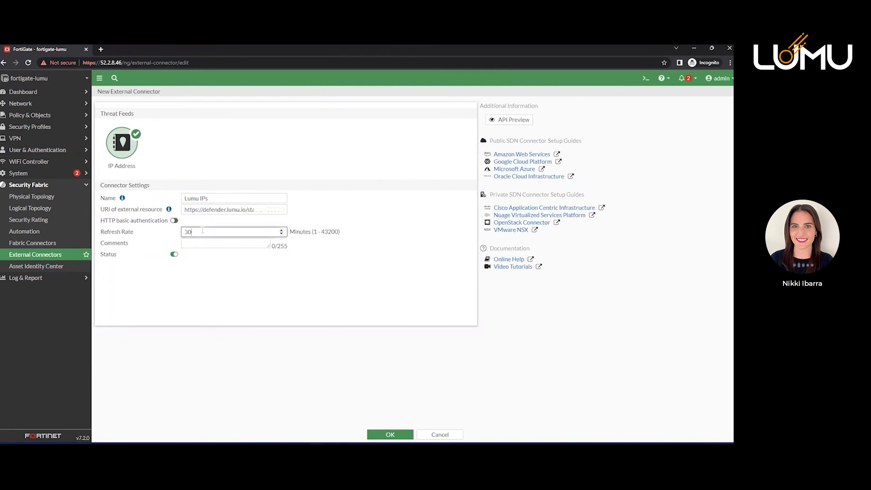
{"action": "triple_click", "coordinate": [233, 198]}
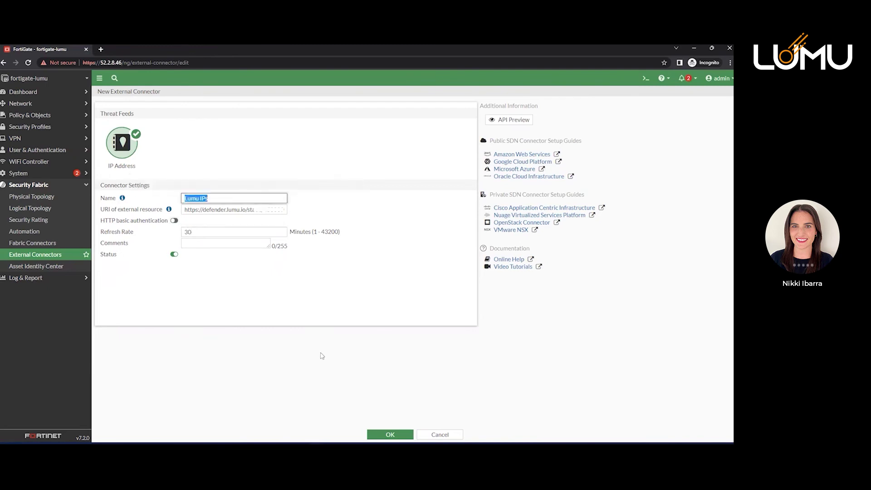
{"action": "key", "text": "ctrl+c"}
{"action": "left_click", "coordinate": [227, 243]}
{"action": "key", "text": "ctrl+v"}
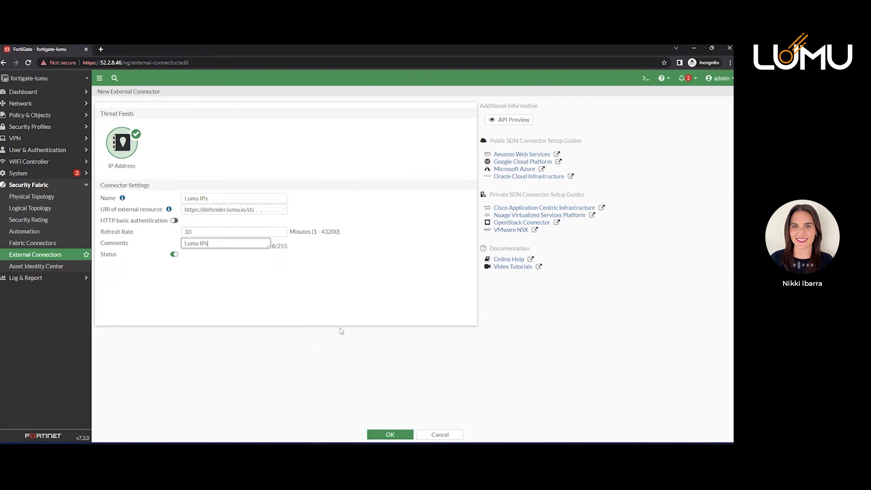
{"action": "left_click", "coordinate": [265, 317]}
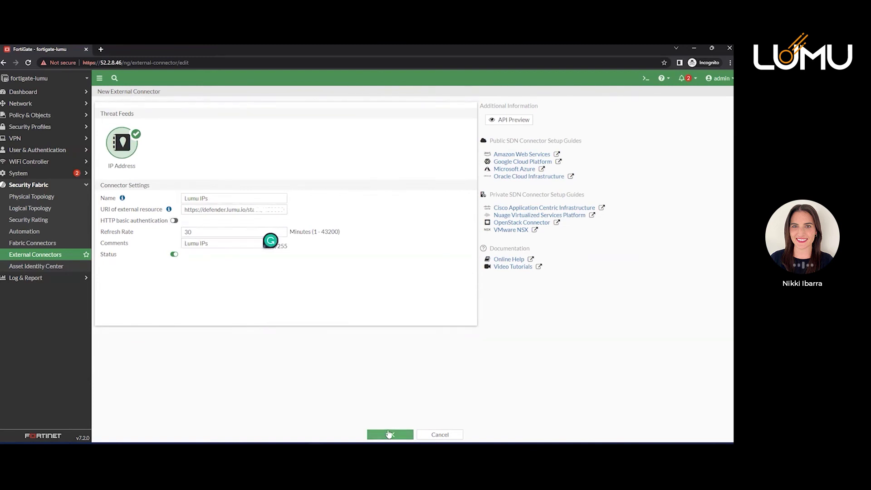
{"action": "left_click", "coordinate": [389, 434]}
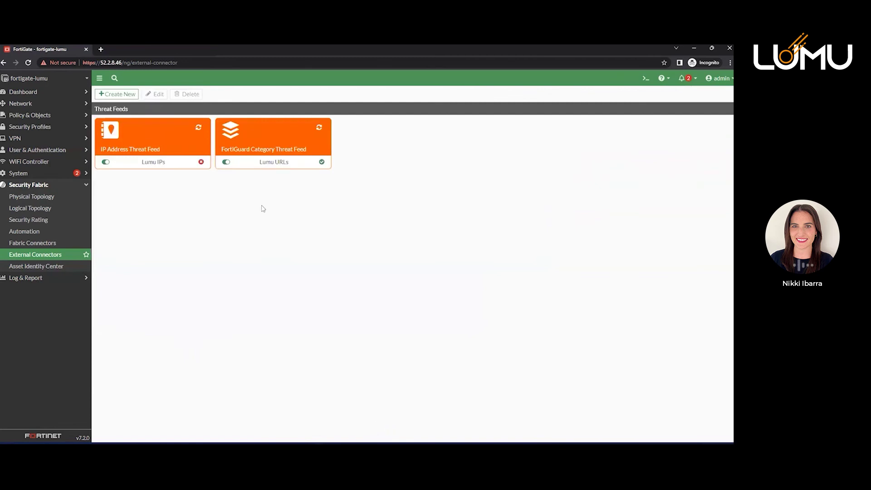
- Refresh the Lumu IPs feed, check its listed IP entries, then close the entries panel
{"action": "mouse_move", "coordinate": [201, 166]}
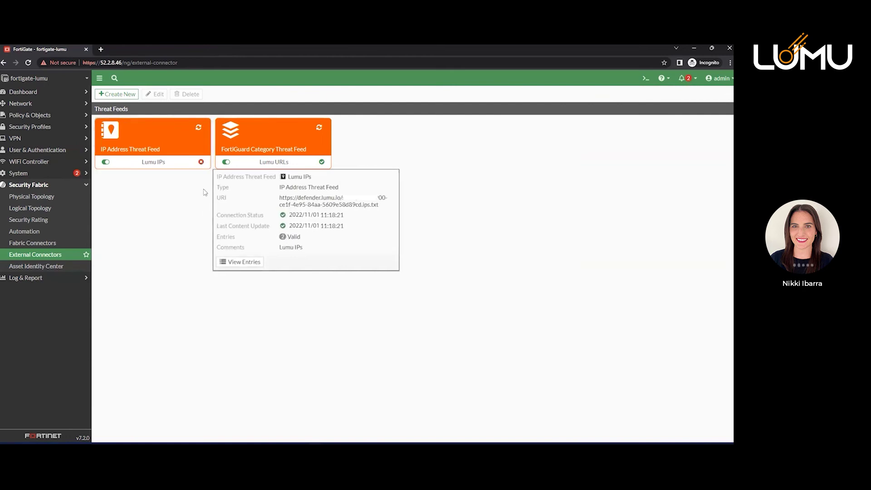
{"action": "left_click", "coordinate": [199, 128]}
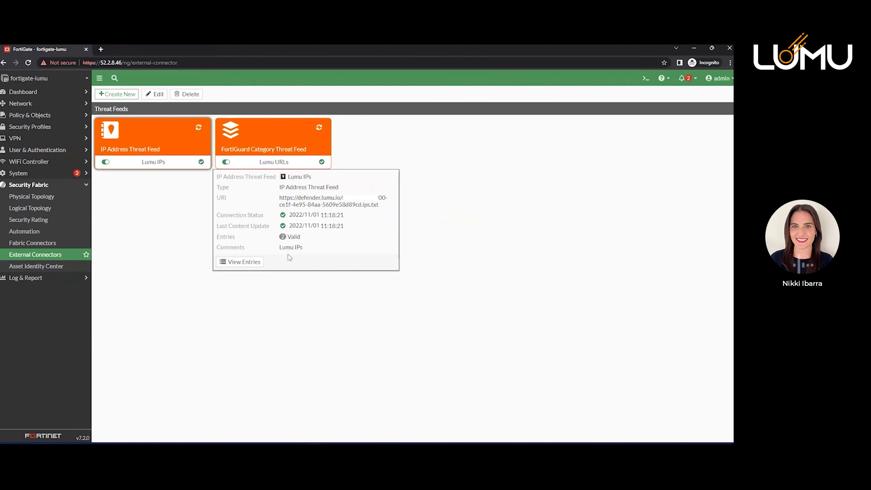
{"action": "left_click", "coordinate": [253, 262]}
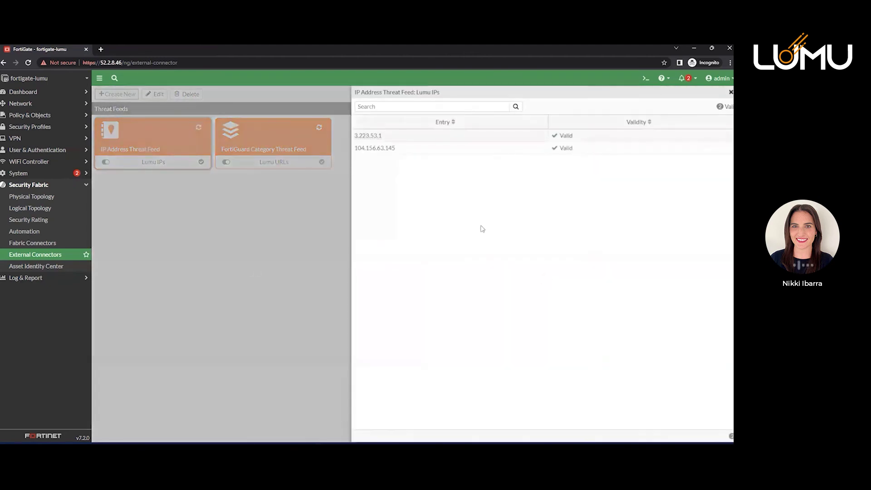
{"action": "left_click", "coordinate": [730, 92]}
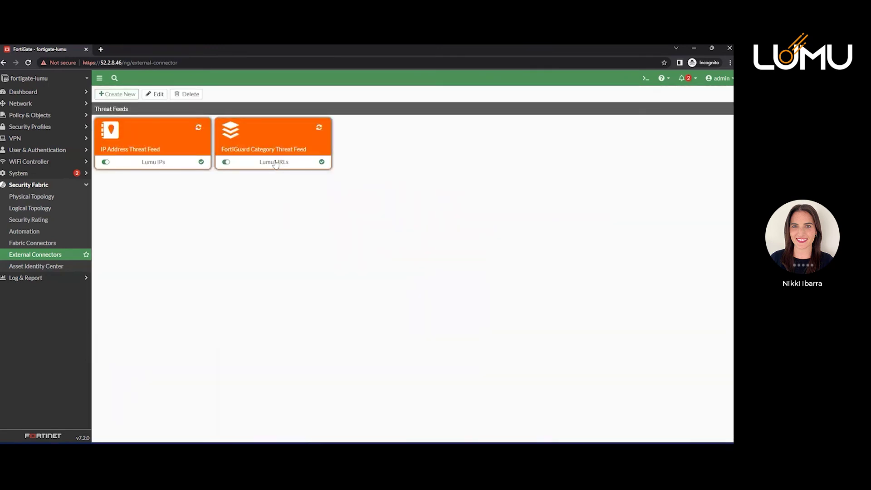
{"action": "mouse_move", "coordinate": [275, 165]}
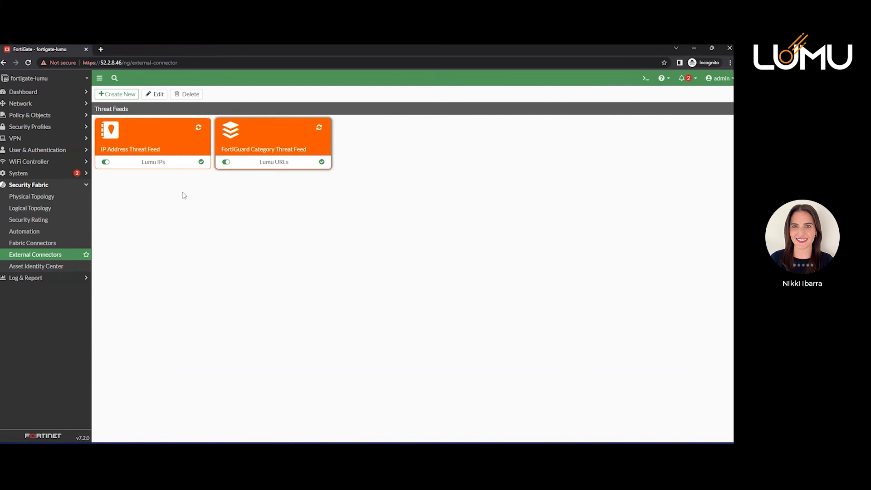
{"action": "mouse_move", "coordinate": [152, 163]}
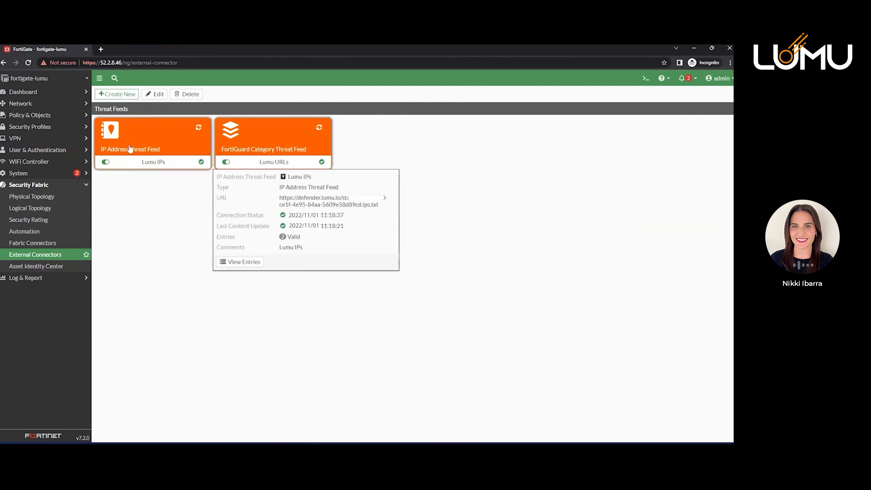
- Go to Security Profiles > Web Filter and select the Lumu Web profile row
{"action": "left_click", "coordinate": [53, 127]}
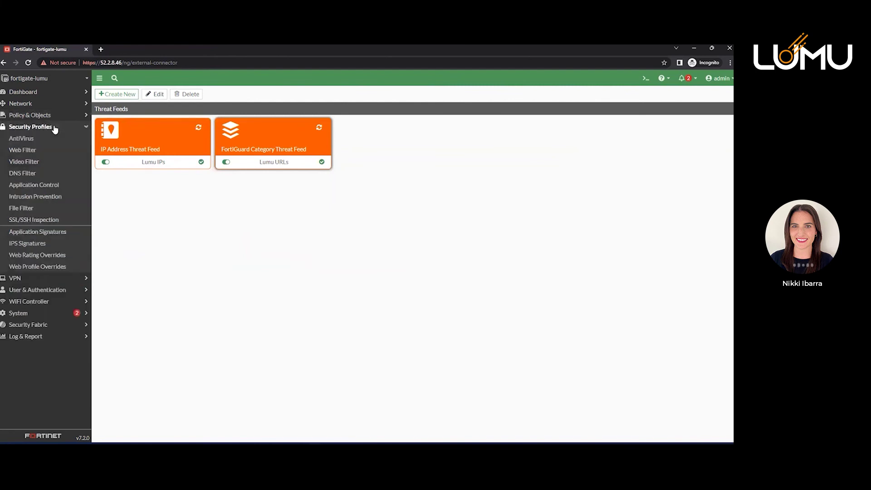
{"action": "left_click", "coordinate": [31, 157]}
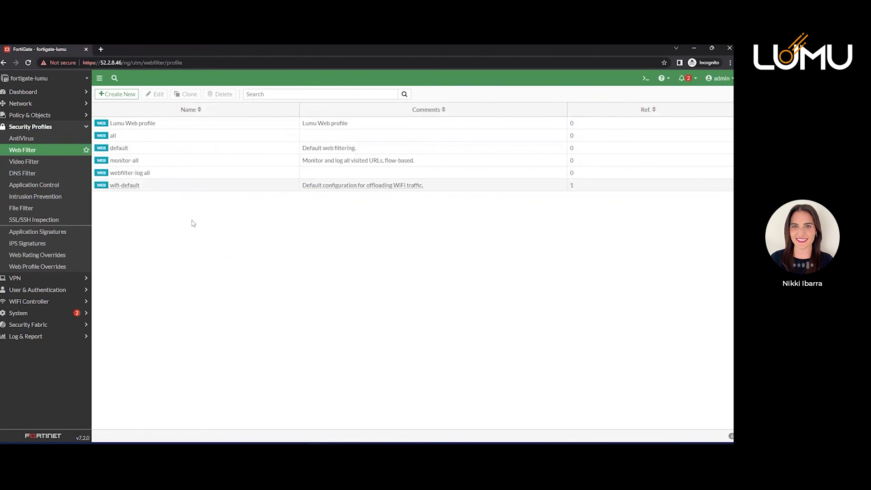
{"action": "left_click", "coordinate": [141, 127]}
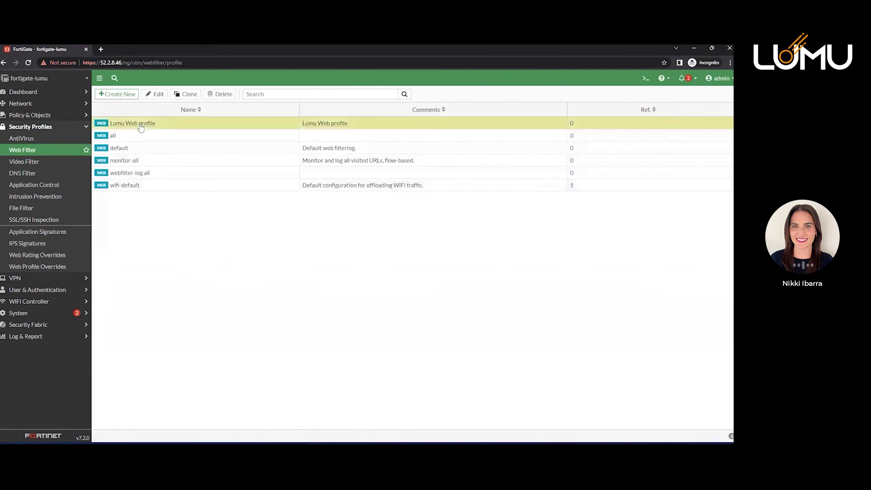
- Edit the Lumu Web profile so the Lumu URLs remote category is set to Block, and save
{"action": "left_click", "coordinate": [158, 97]}
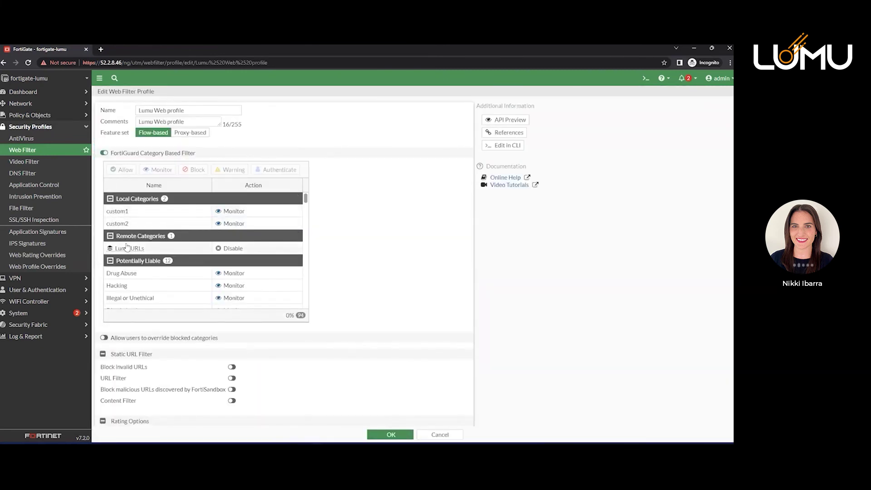
{"action": "mouse_move", "coordinate": [205, 254]}
{"action": "mouse_move", "coordinate": [121, 253]}
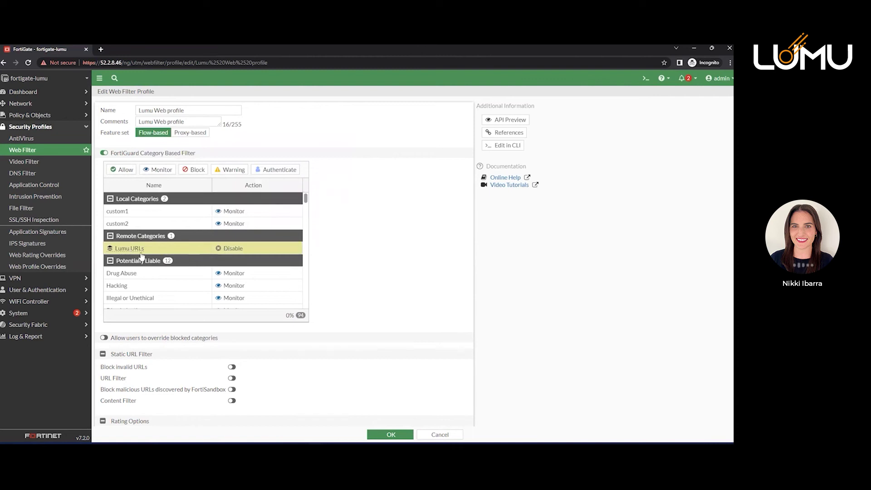
{"action": "left_click", "coordinate": [194, 170]}
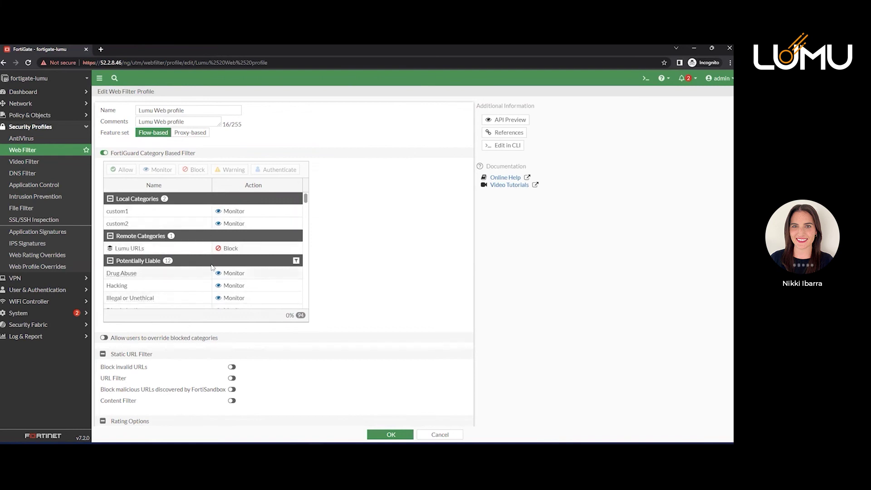
{"action": "left_click", "coordinate": [386, 436]}
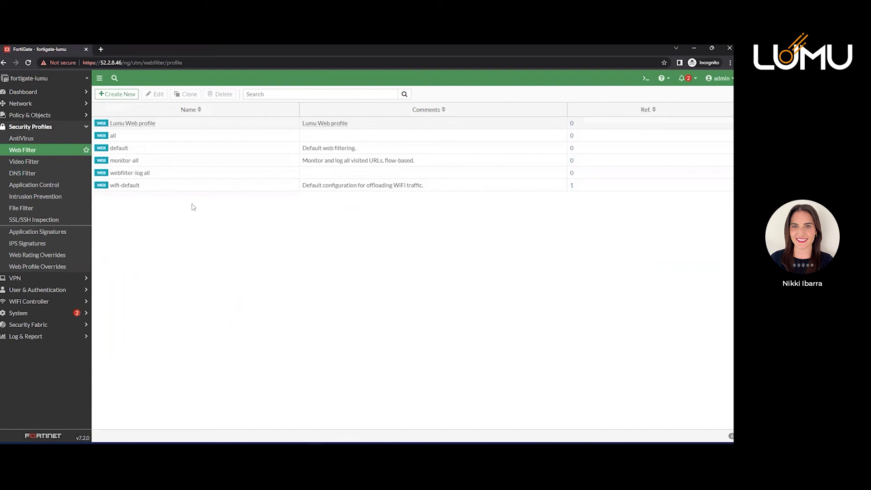
{"action": "mouse_move", "coordinate": [145, 127]}
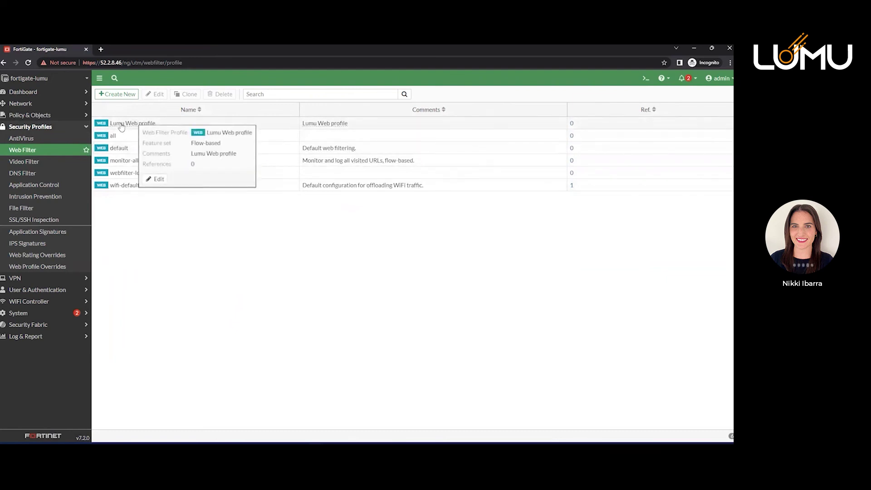
- Open the lan-outside policy (port2 to port1) for editing from the Firewall Policy list
{"action": "left_click", "coordinate": [34, 115]}
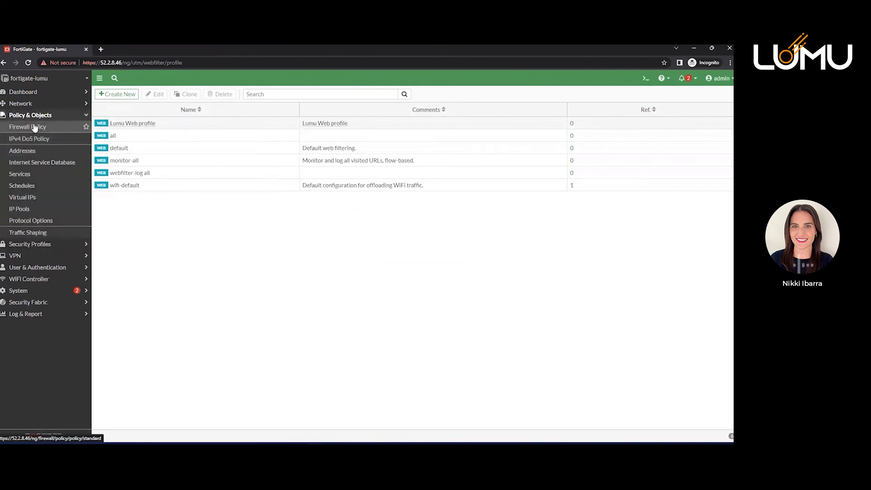
{"action": "left_click", "coordinate": [35, 129]}
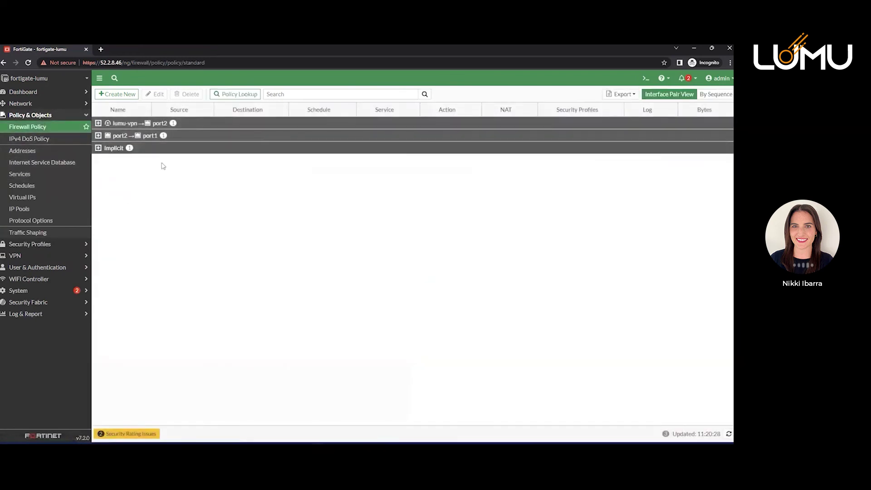
{"action": "left_click", "coordinate": [98, 135]}
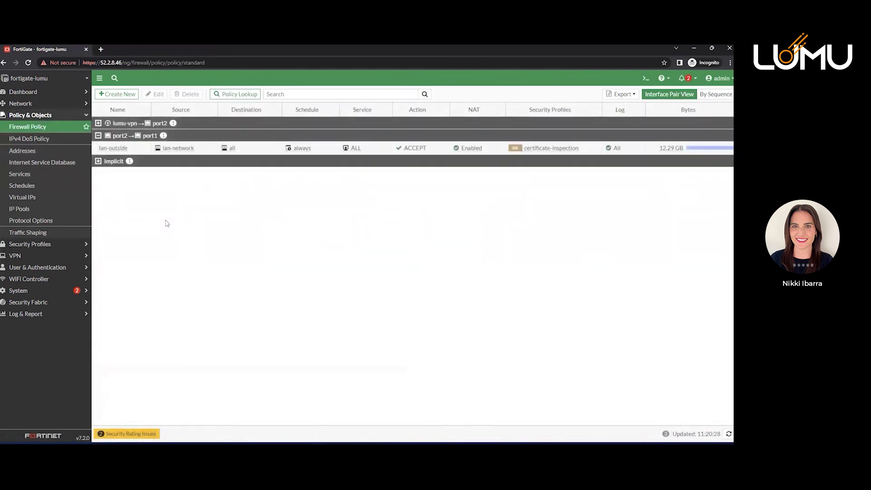
{"action": "right_click", "coordinate": [128, 150]}
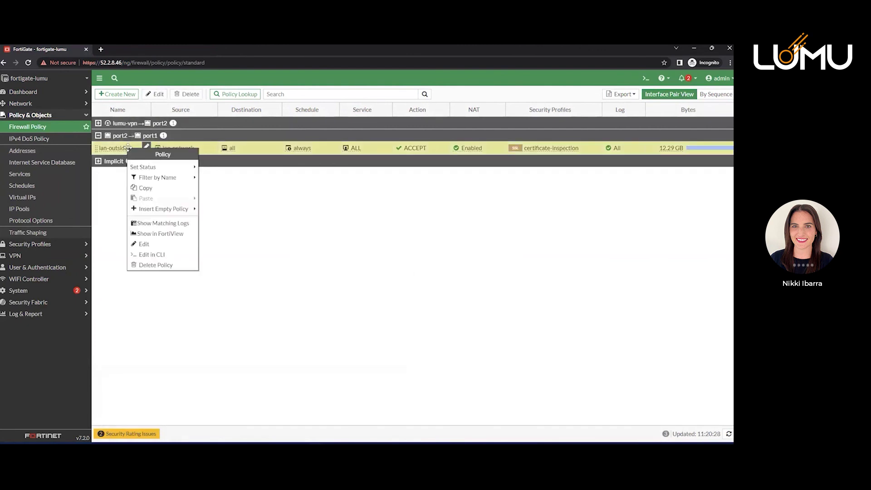
{"action": "left_click", "coordinate": [144, 244]}
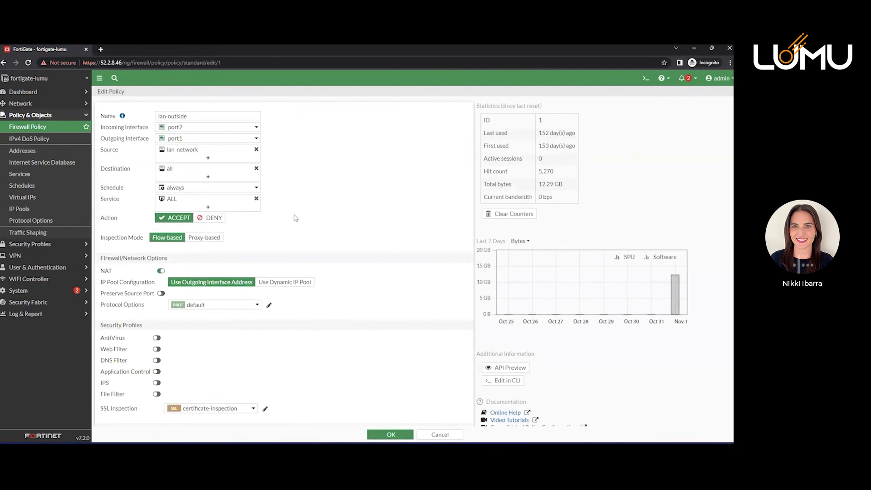
- Enable web filtering with the Lumu Web profile and save the lan-outside policy
{"action": "left_click", "coordinate": [156, 349]}
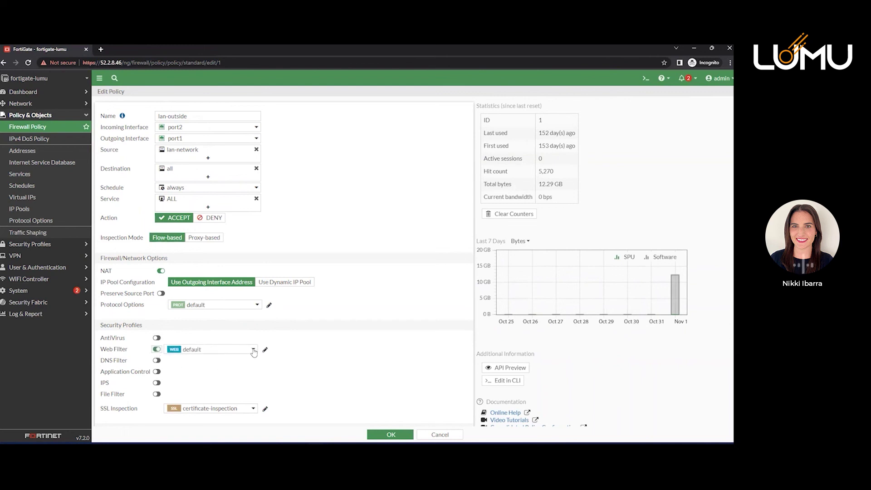
{"action": "left_click", "coordinate": [254, 350]}
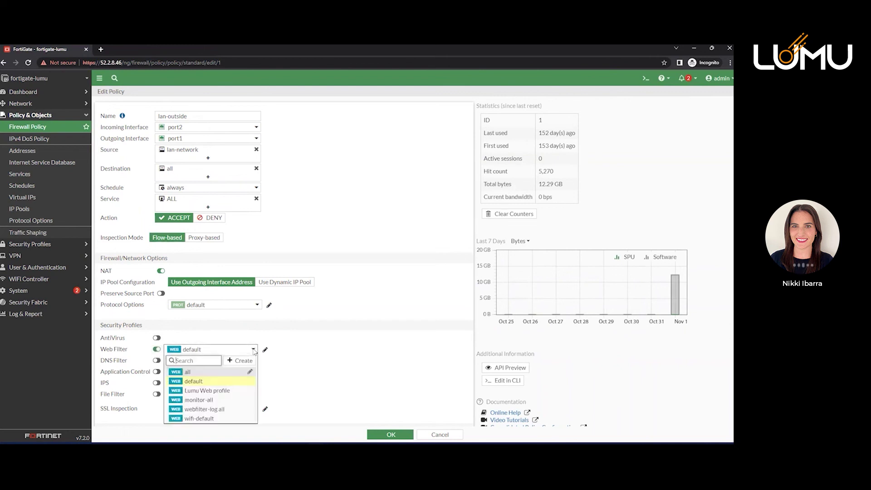
{"action": "left_click", "coordinate": [223, 391]}
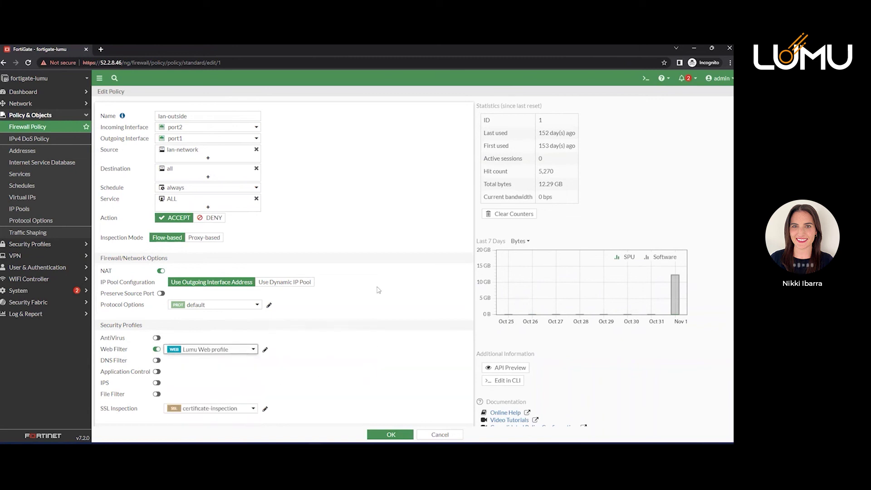
{"action": "left_click", "coordinate": [392, 437]}
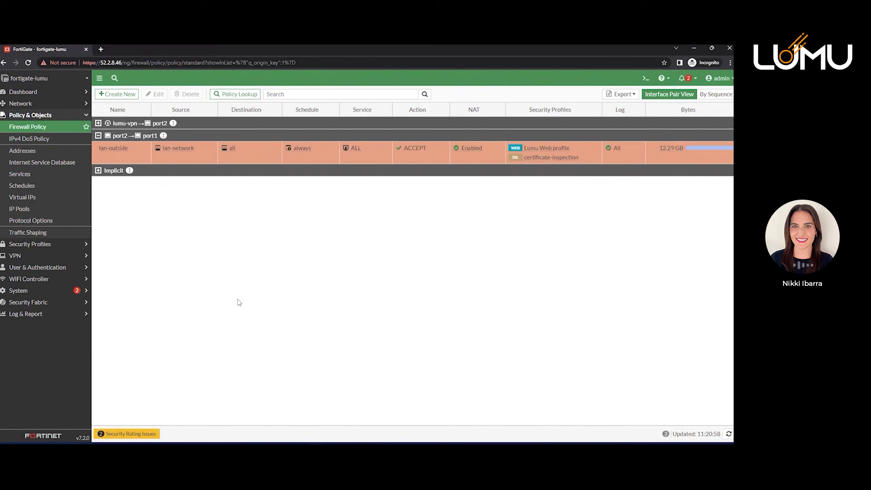
{"action": "left_click", "coordinate": [35, 302]}
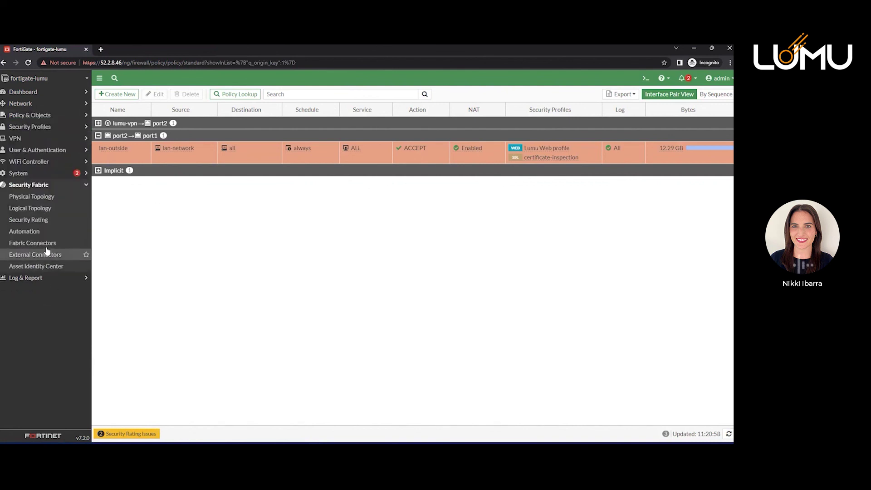
{"action": "left_click", "coordinate": [49, 254]}
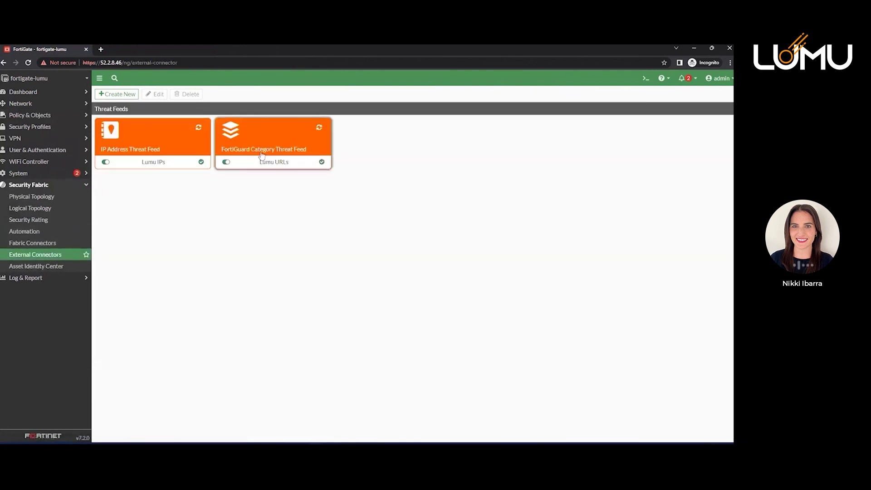
{"action": "mouse_move", "coordinate": [259, 155]}
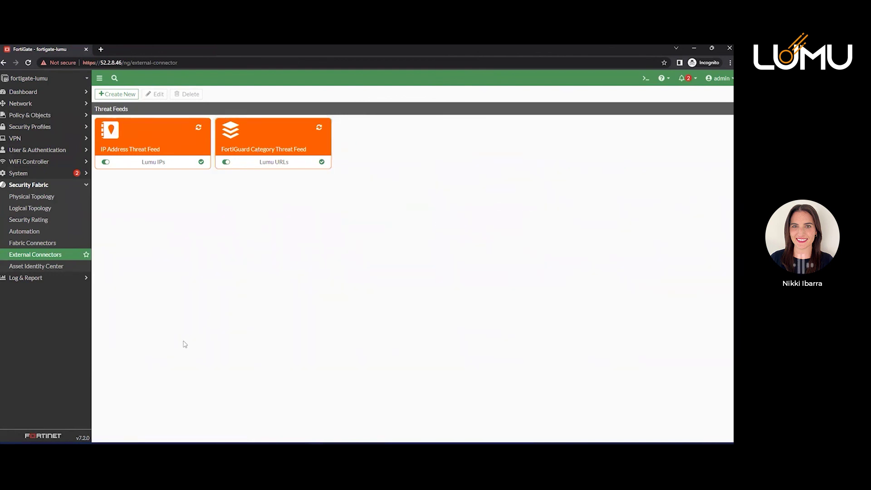
{"action": "mouse_move", "coordinate": [165, 150]}
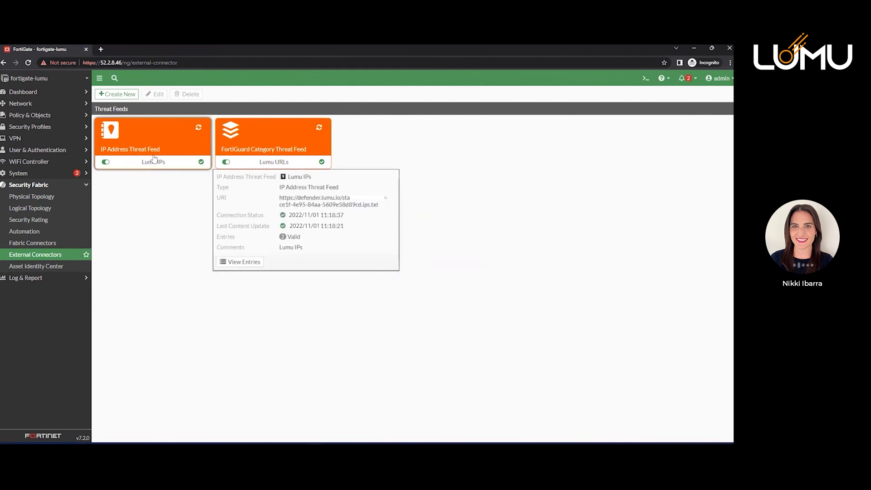
{"action": "left_click", "coordinate": [44, 119]}
{"action": "left_click", "coordinate": [35, 128]}
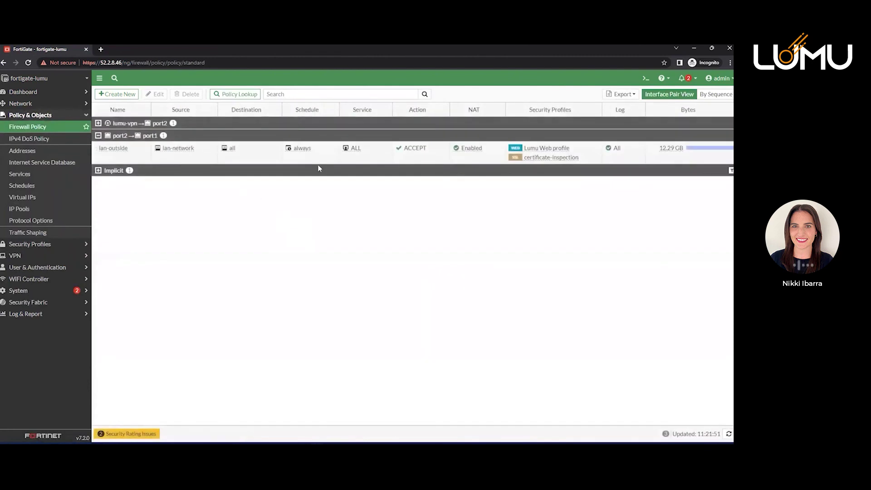
- Create a new firewall policy named 'Lumu enforcement' with incoming port1 and outgoing port2
{"action": "left_click", "coordinate": [120, 94]}
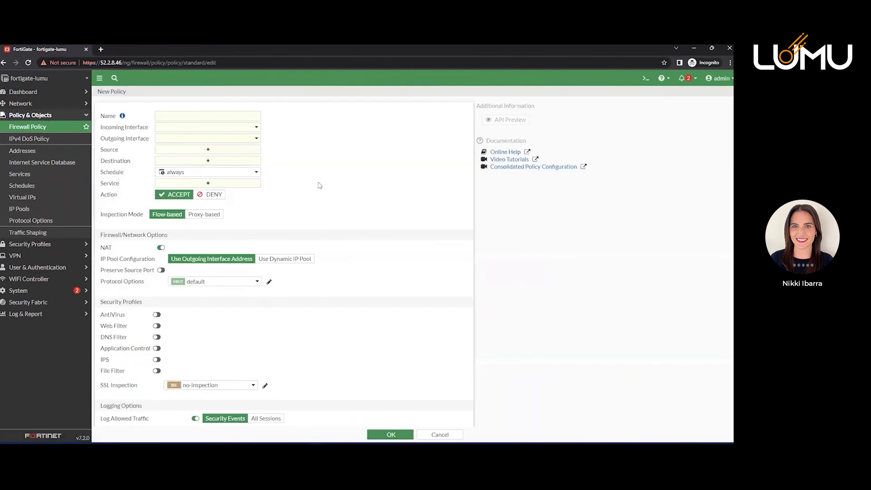
{"action": "left_click", "coordinate": [216, 115]}
{"action": "type", "text": "Lumu enf"}
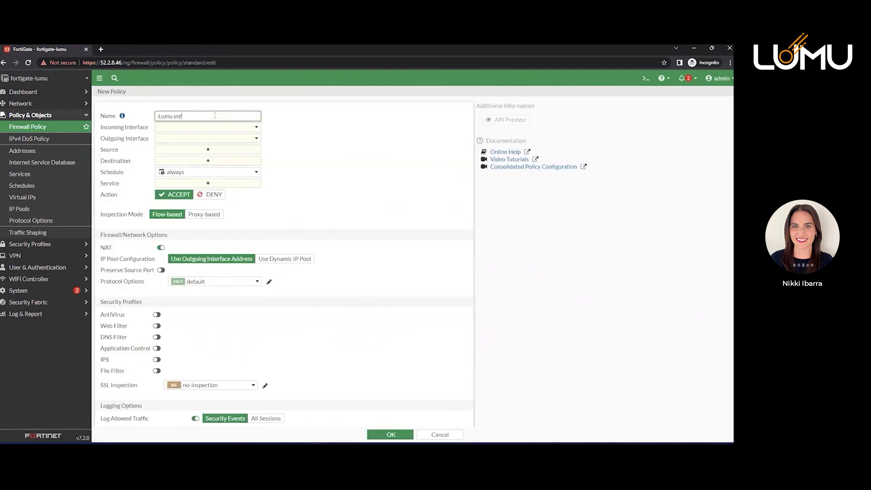
{"action": "type", "text": "orcement"}
{"action": "left_click", "coordinate": [254, 128]}
{"action": "left_click", "coordinate": [178, 169]}
{"action": "left_click", "coordinate": [200, 140]}
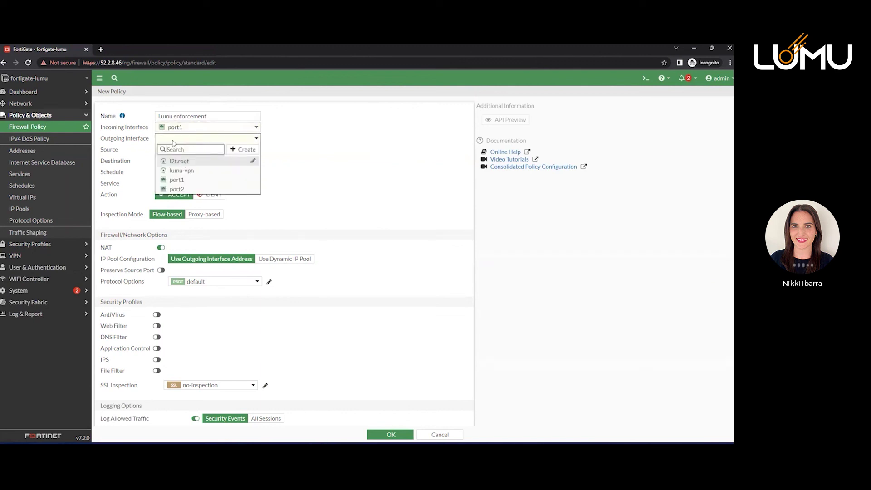
{"action": "left_click", "coordinate": [174, 189]}
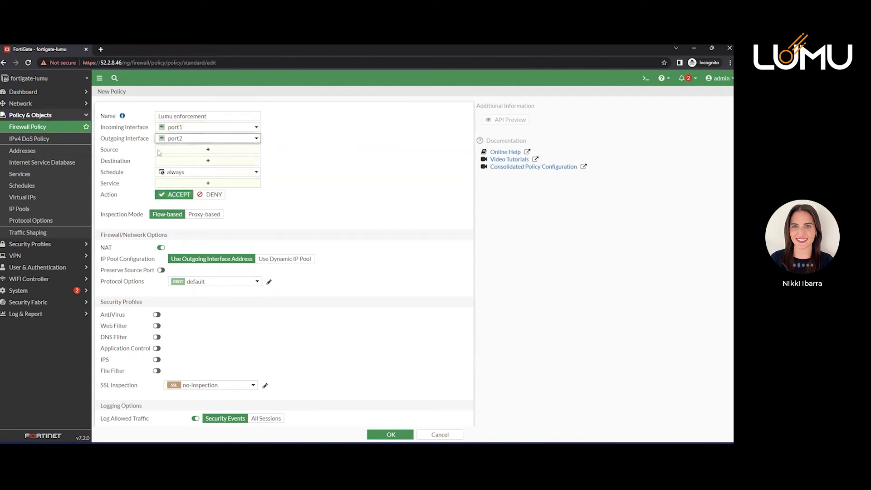
- Set the policy source to all and the destination to the Lumu IPs threat feed
{"action": "left_click", "coordinate": [219, 155]}
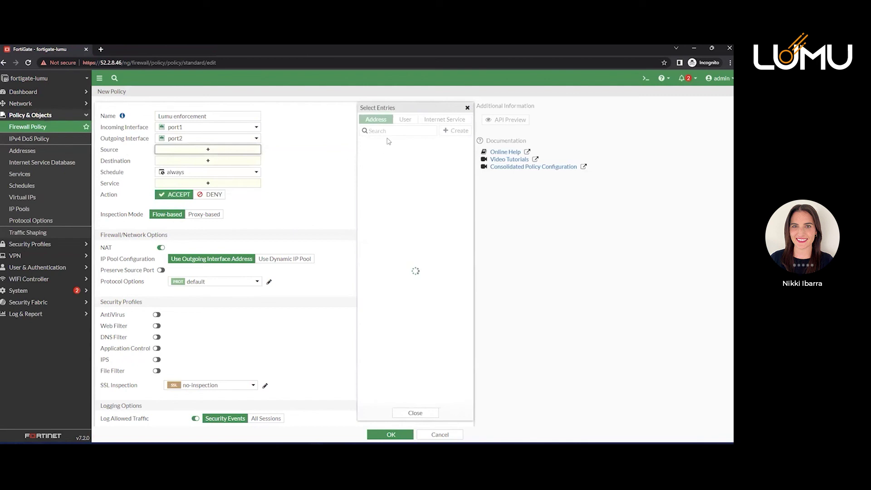
{"action": "left_click", "coordinate": [376, 154]}
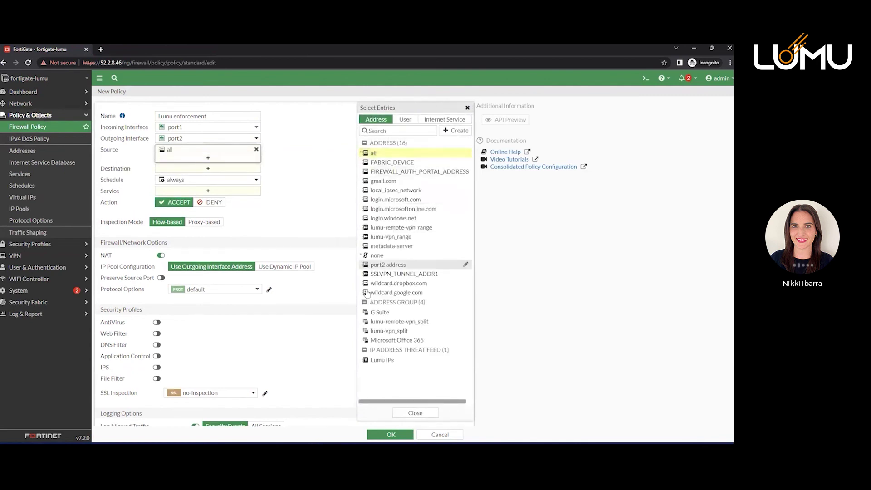
{"action": "left_click", "coordinate": [404, 414]}
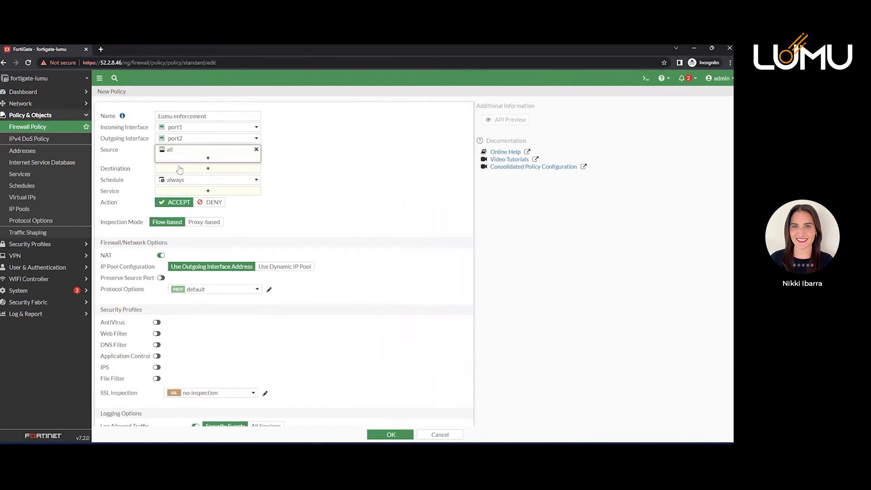
{"action": "left_click", "coordinate": [208, 172]}
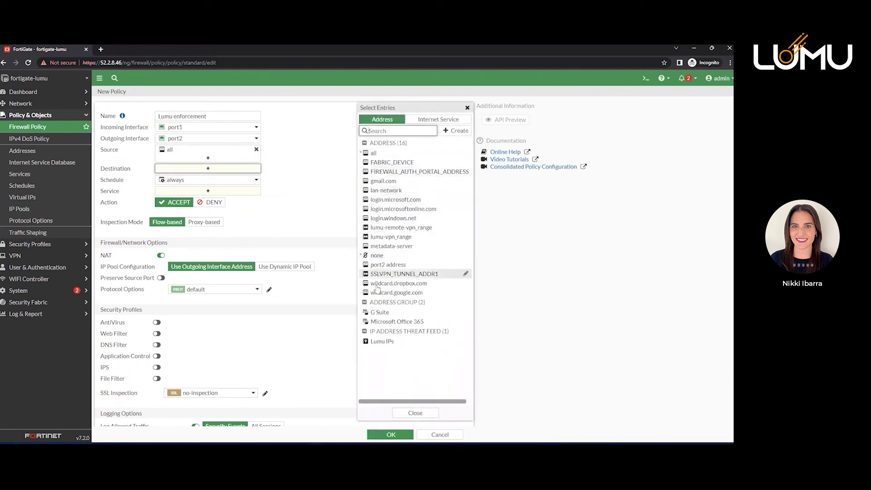
{"action": "left_click", "coordinate": [376, 343]}
{"action": "mouse_move", "coordinate": [377, 345]}
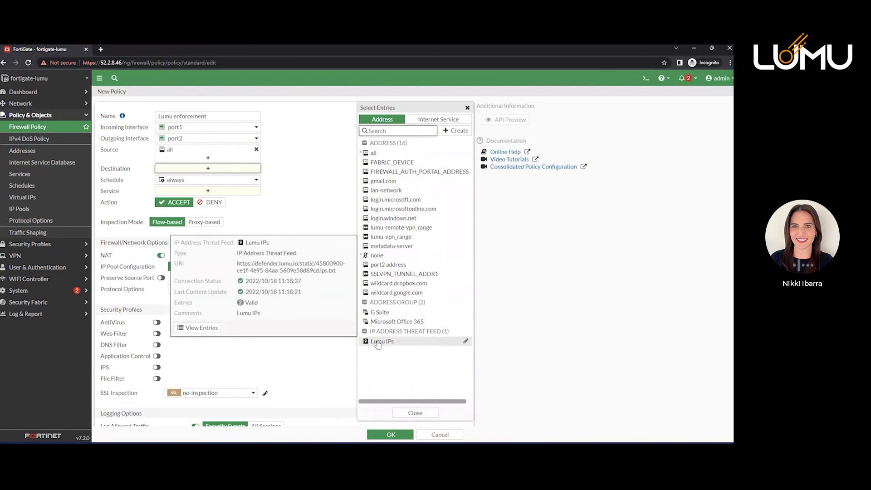
{"action": "left_click", "coordinate": [377, 344]}
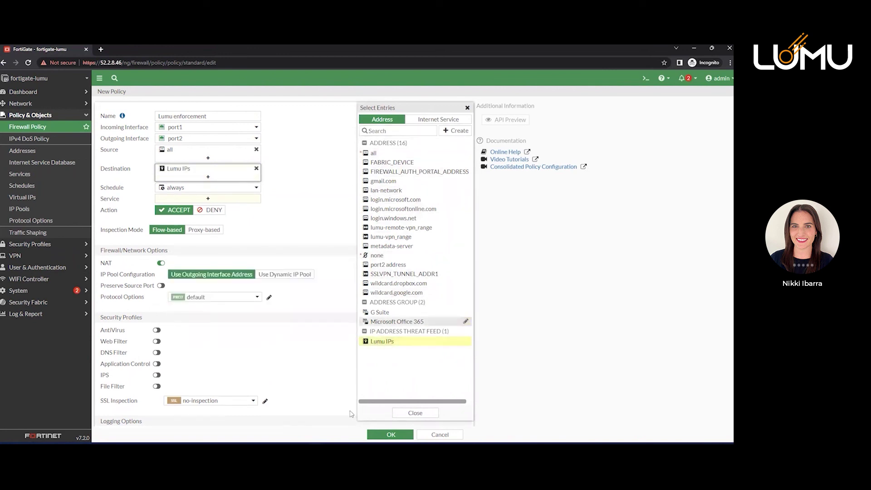
{"action": "left_click", "coordinate": [413, 413]}
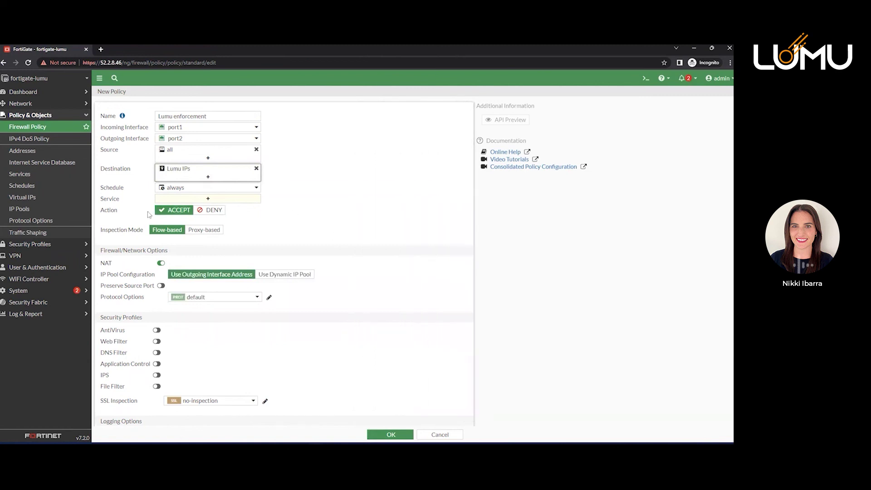
- Set the action to DENY, comment 'Lumu enforcement', service ALL, and save the policy
{"action": "left_click", "coordinate": [212, 211]}
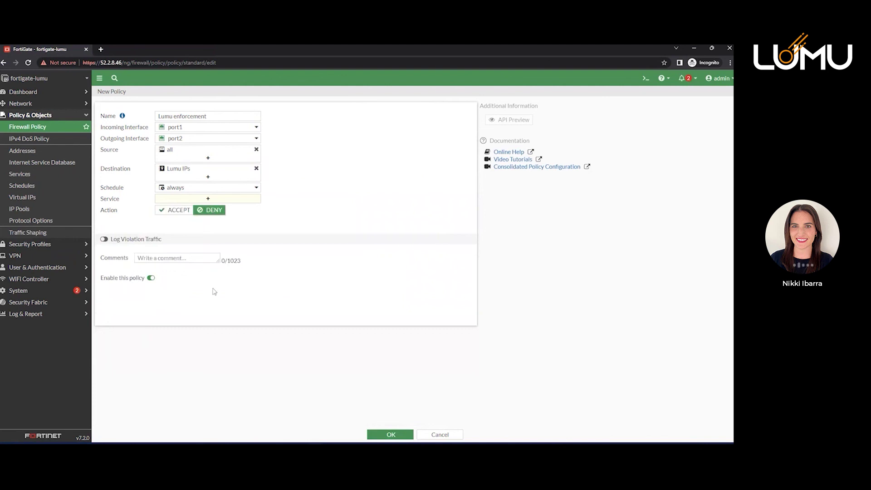
{"action": "left_click", "coordinate": [172, 258]}
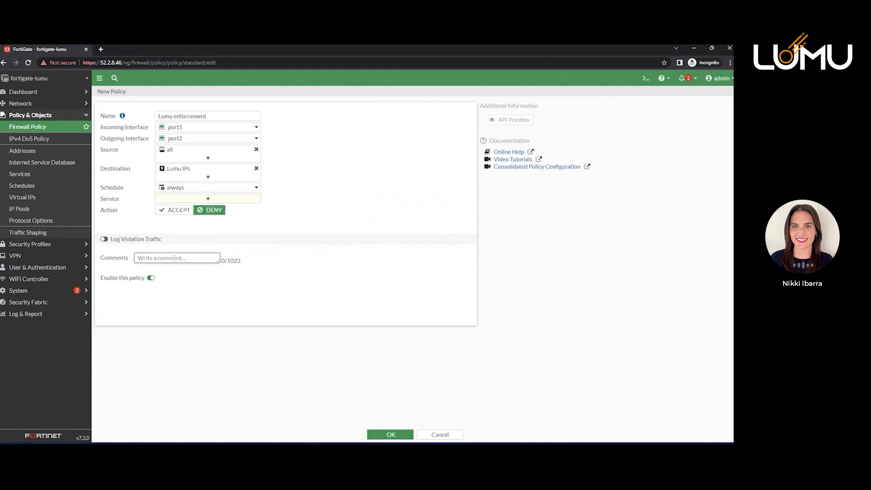
{"action": "type", "text": "Lumu enforcement"}
{"action": "left_click", "coordinate": [394, 436]}
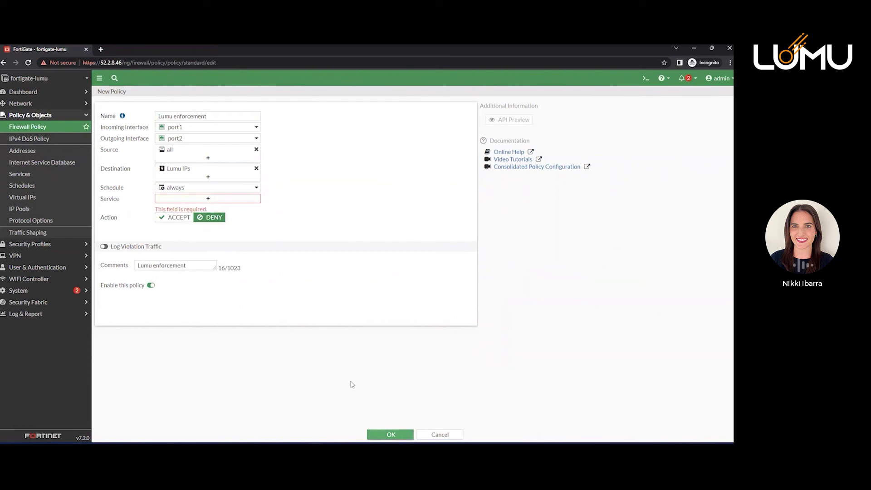
{"action": "left_click", "coordinate": [211, 200]}
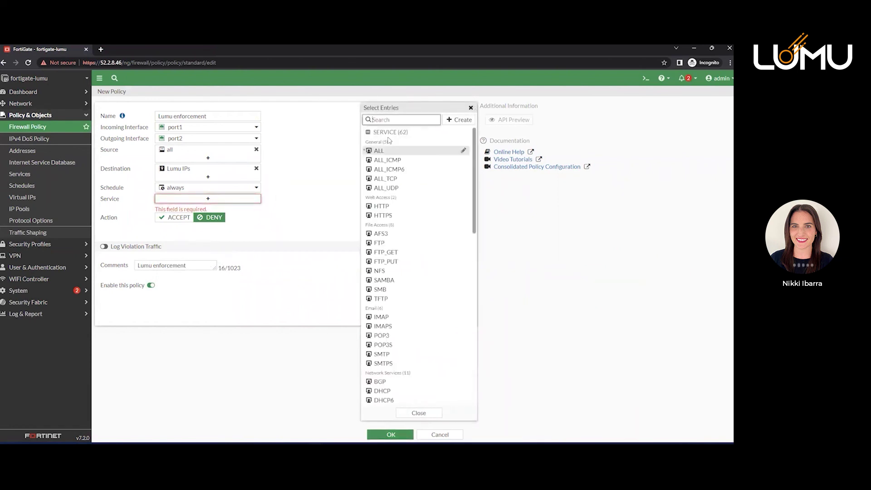
{"action": "left_click", "coordinate": [379, 152]}
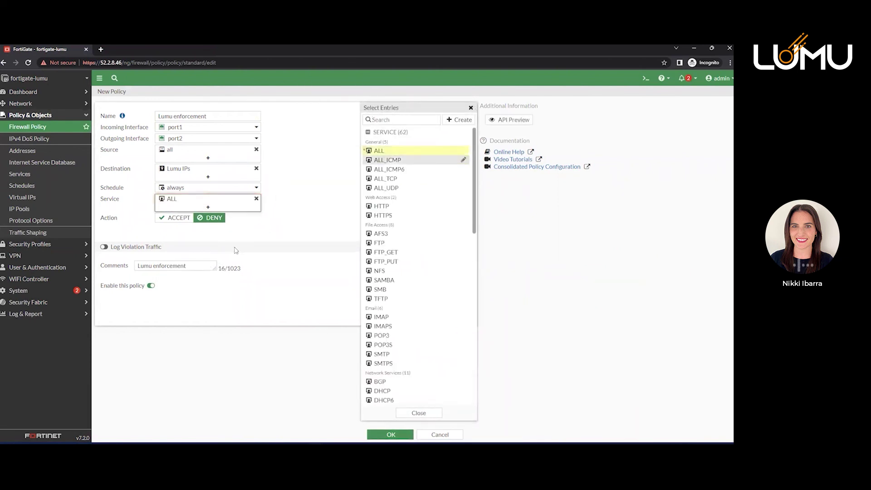
{"action": "left_click", "coordinate": [419, 413]}
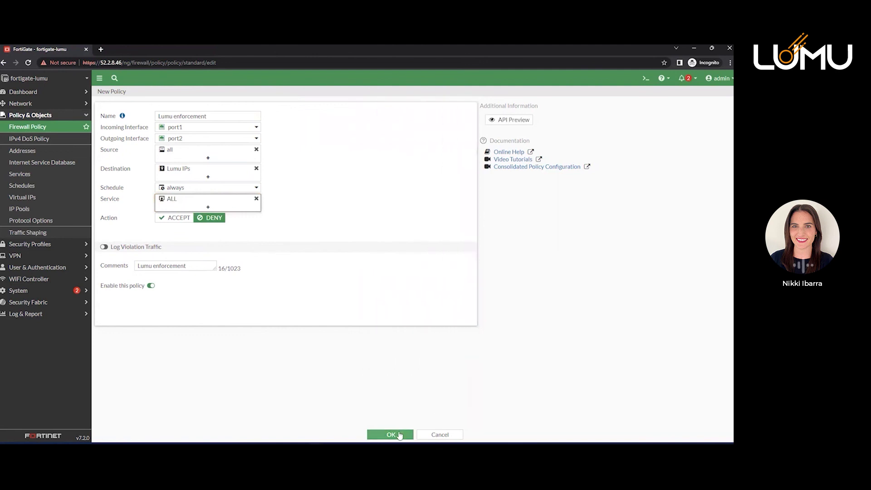
{"action": "left_click", "coordinate": [390, 434]}
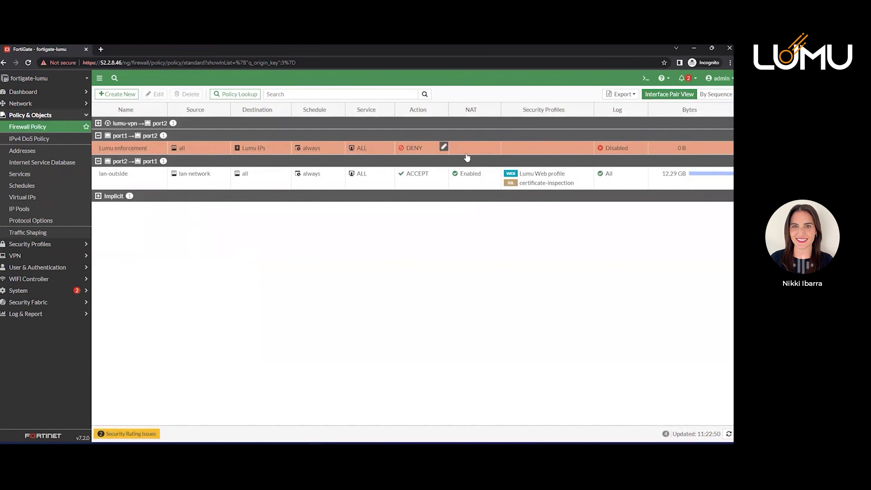
{"action": "mouse_move", "coordinate": [254, 150]}
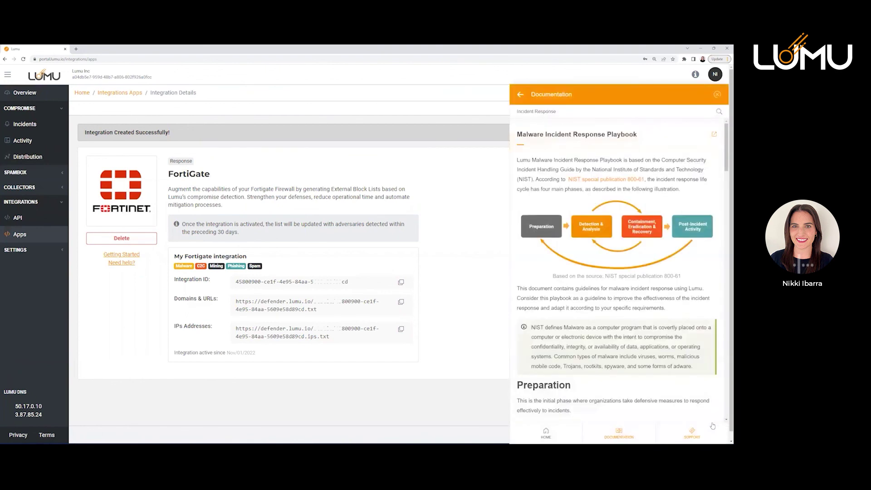
- Go back to the help panel's Home and open the SUPPORT tab's Add Ticket form
{"action": "left_click", "coordinate": [522, 94]}
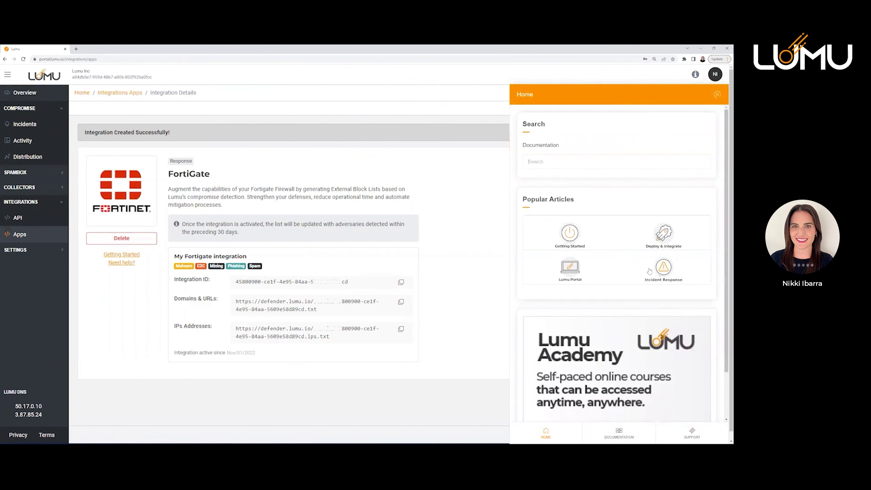
{"action": "left_click", "coordinate": [690, 433]}
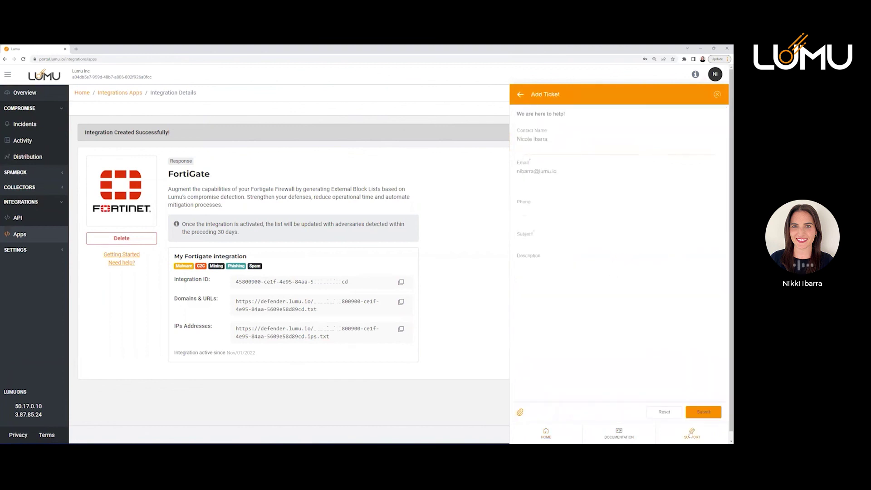